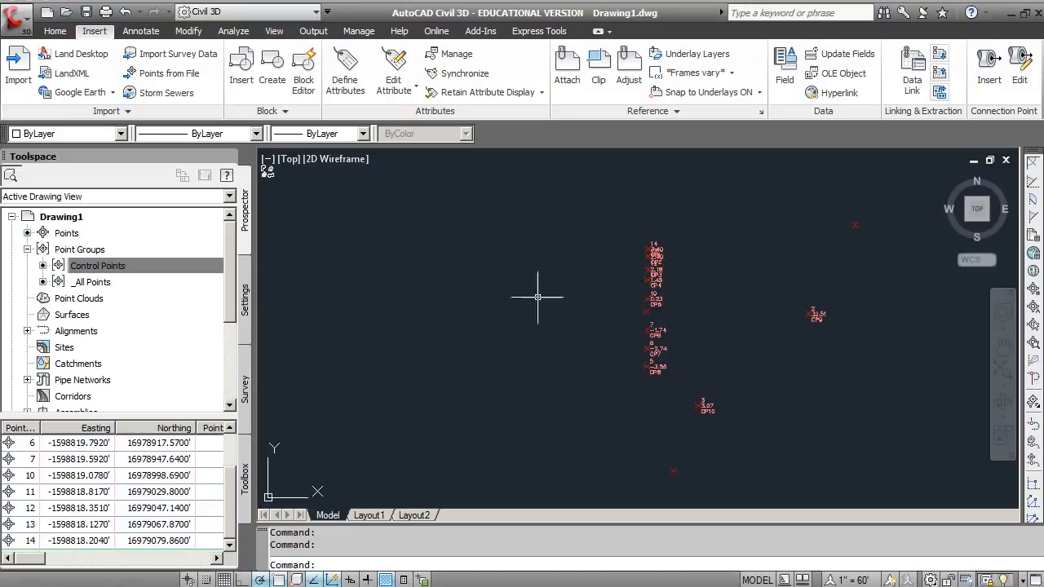
Step: Edit the Basic point style of the Control Points group to use a plus custom marker with a square around it, and apply it
left_click(72, 269)
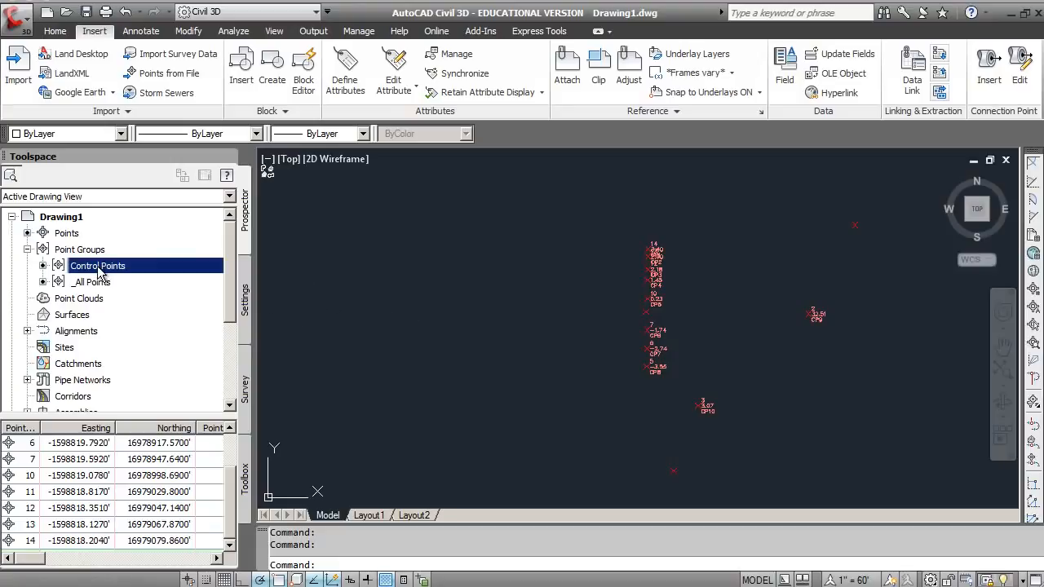
right_click(98, 271)
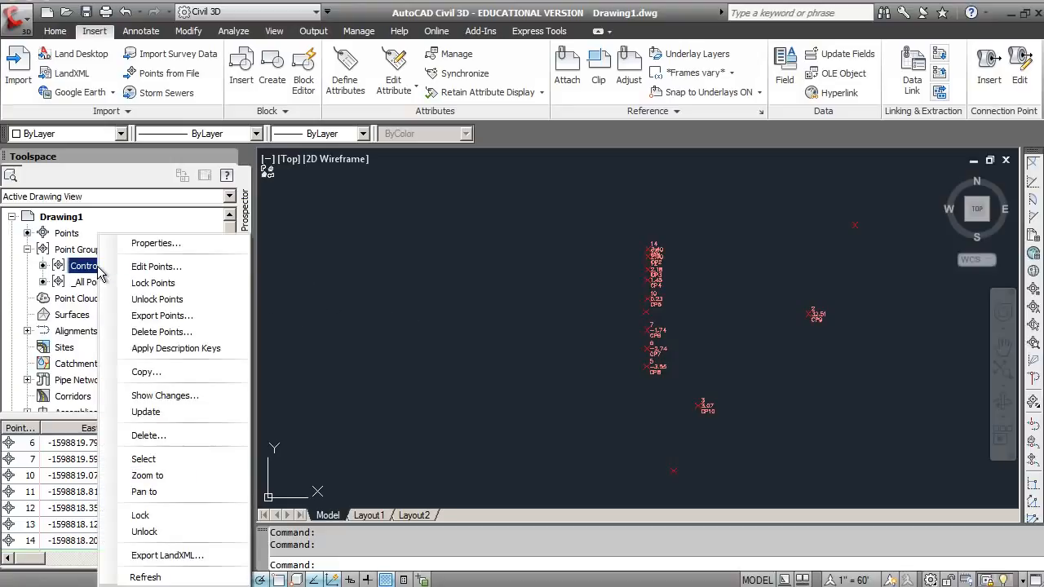
left_click(145, 244)
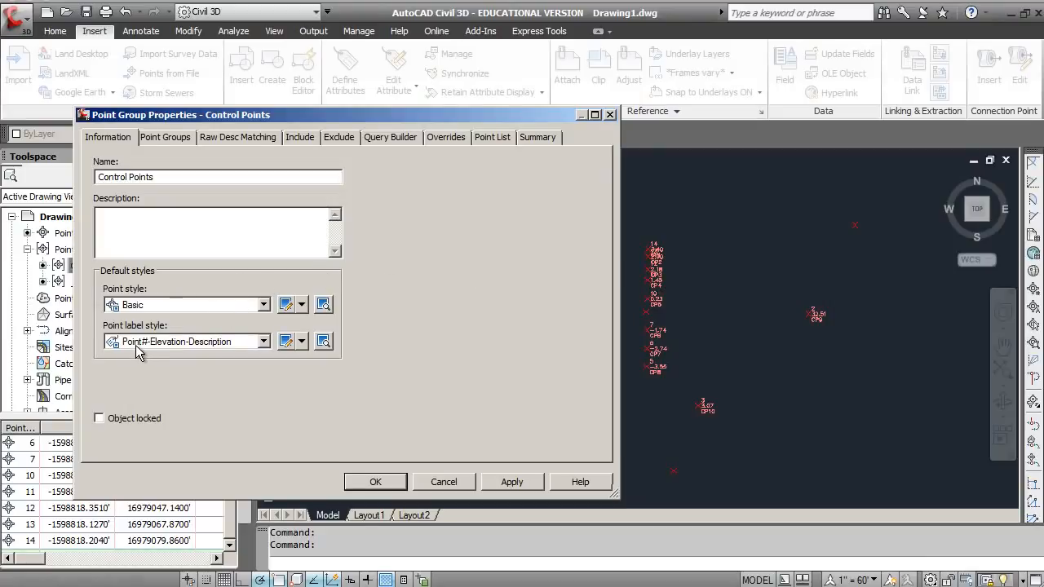
left_click(302, 306)
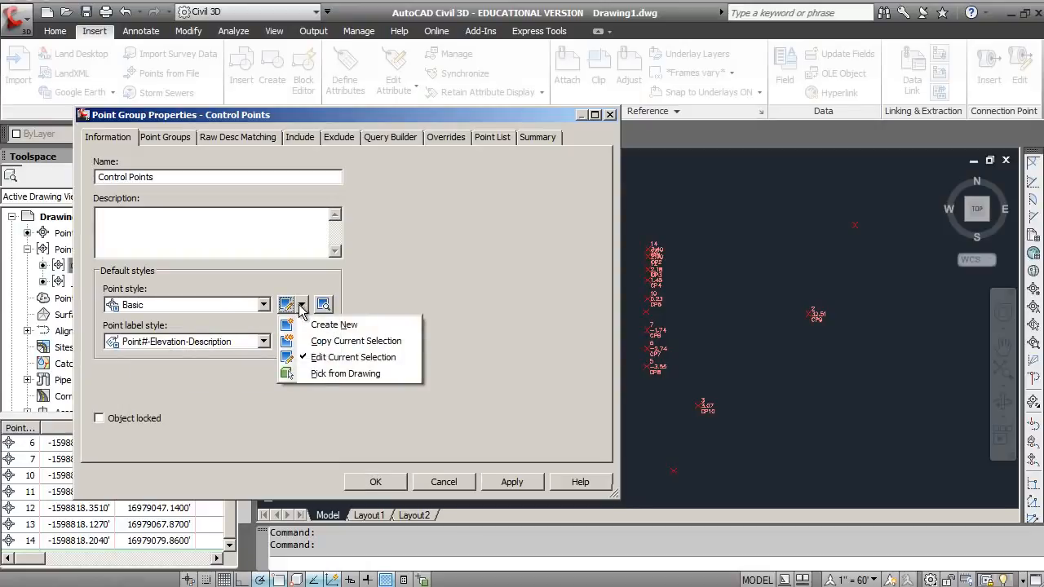
left_click(298, 357)
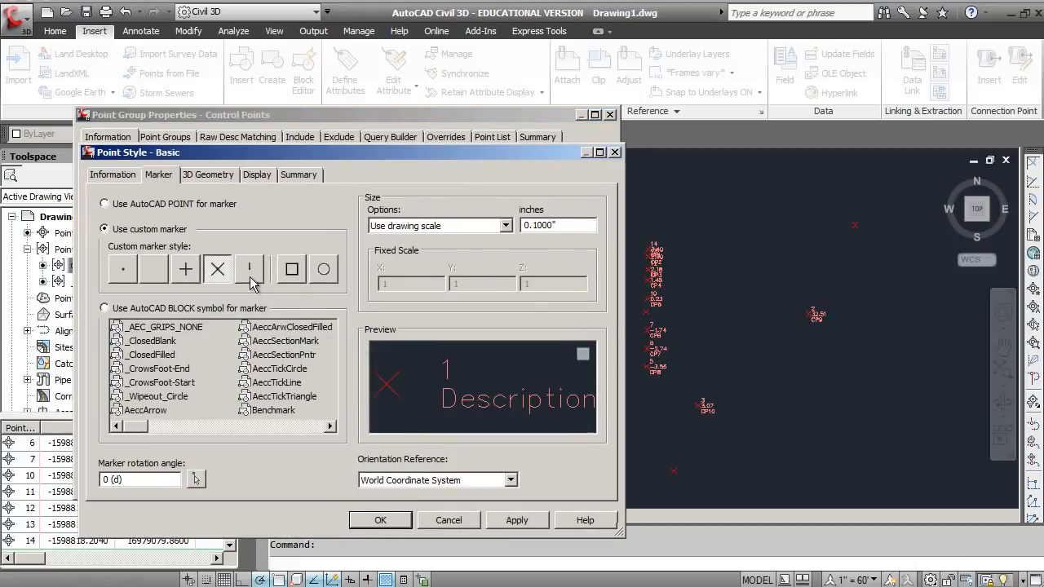
left_click(186, 270)
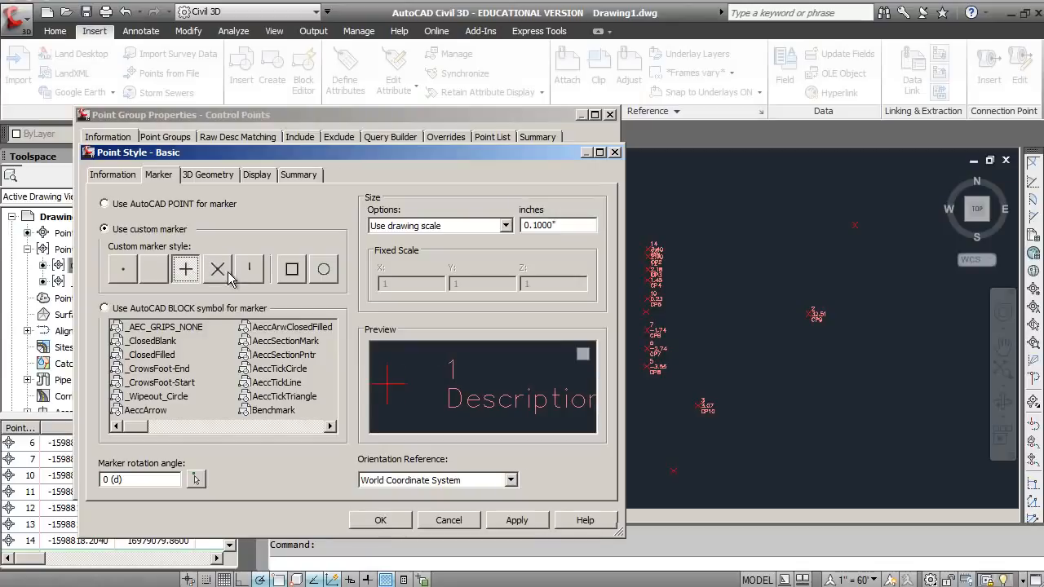
left_click(291, 269)
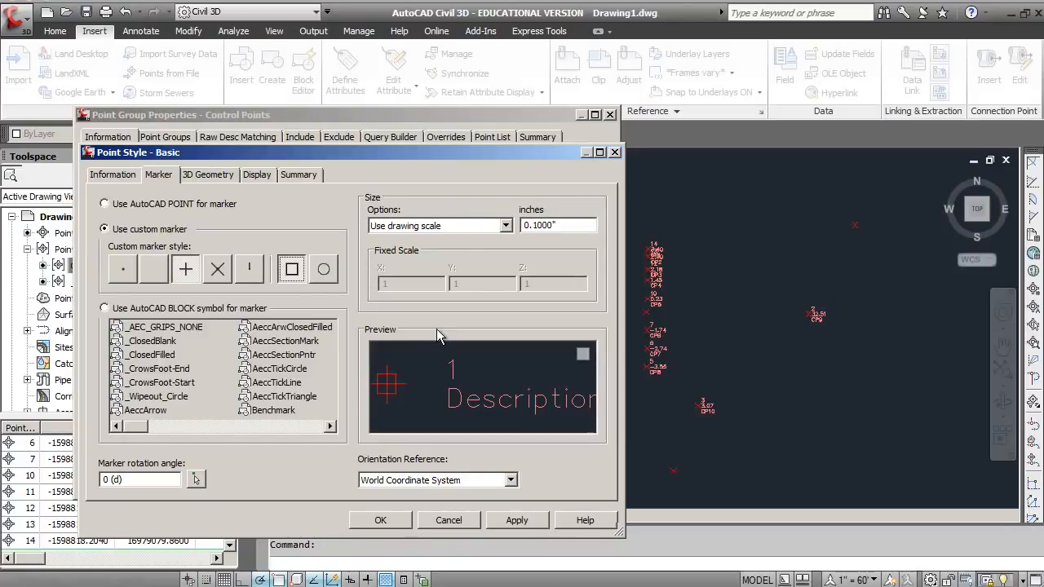
left_click(506, 522)
left_click(382, 520)
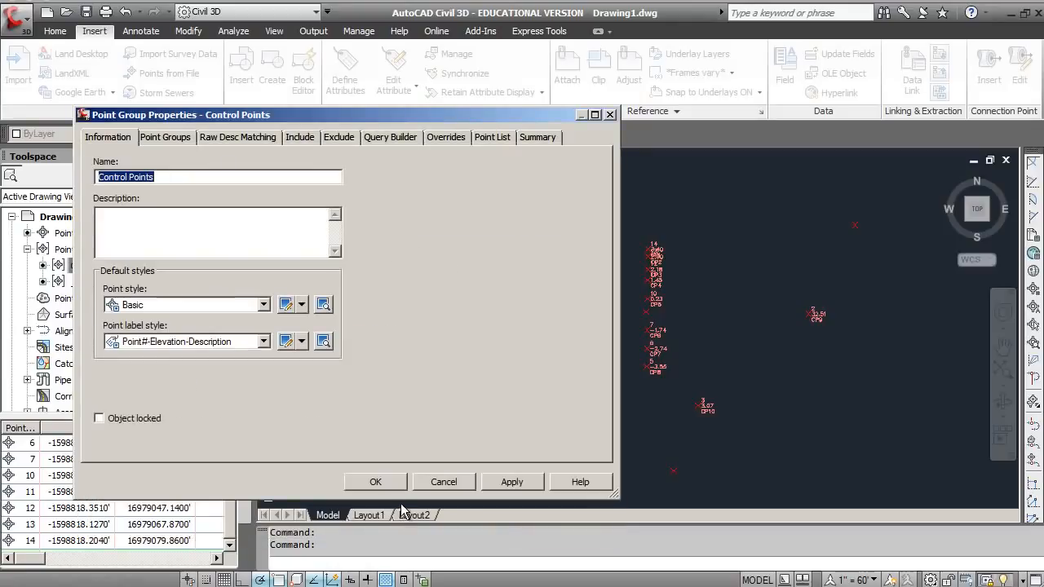
left_click(500, 485)
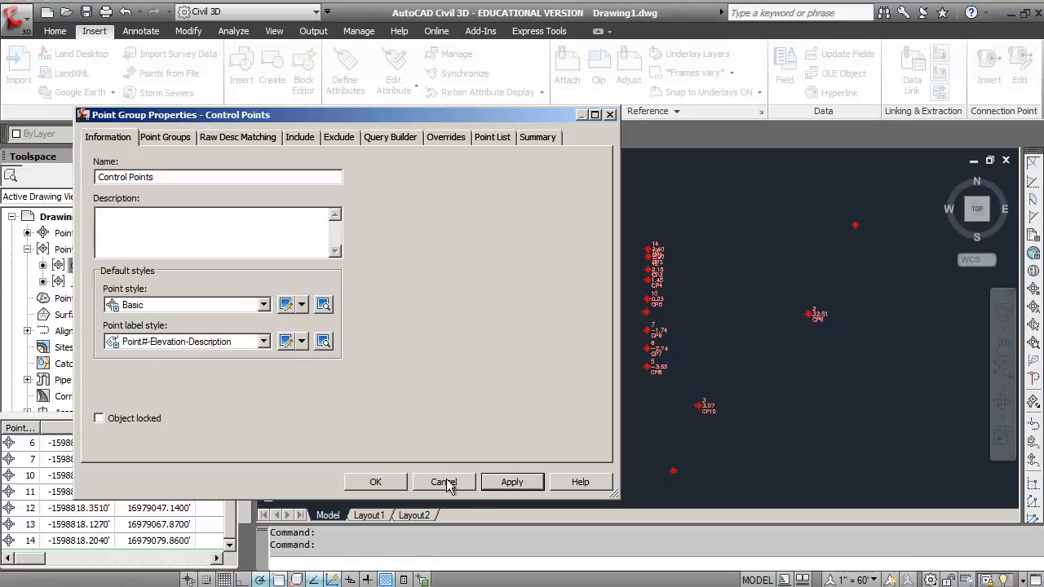
left_click(381, 483)
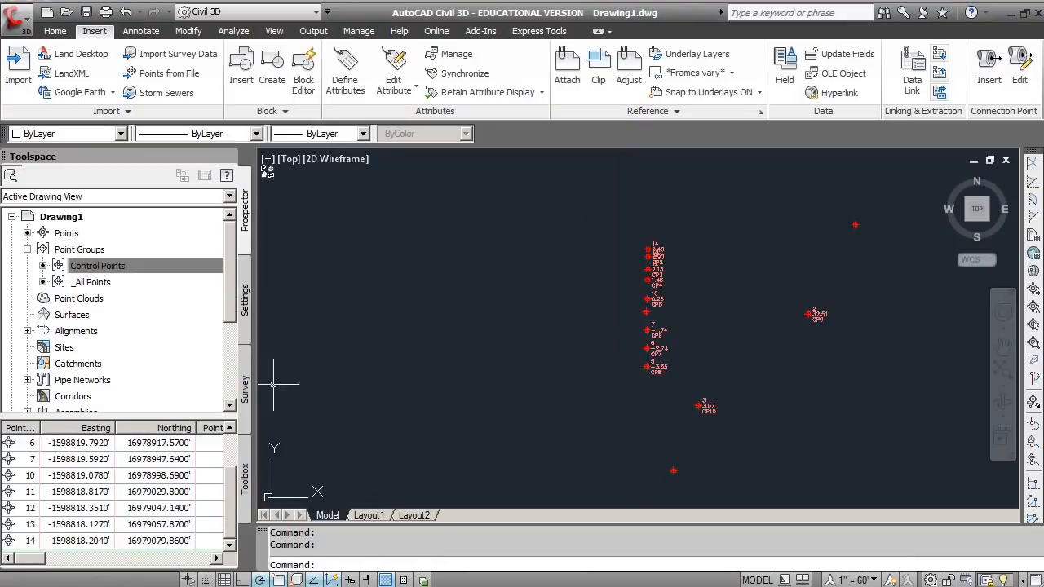
Step: Check the default point style and point label style in the properties of the _All Points group
left_click(103, 286)
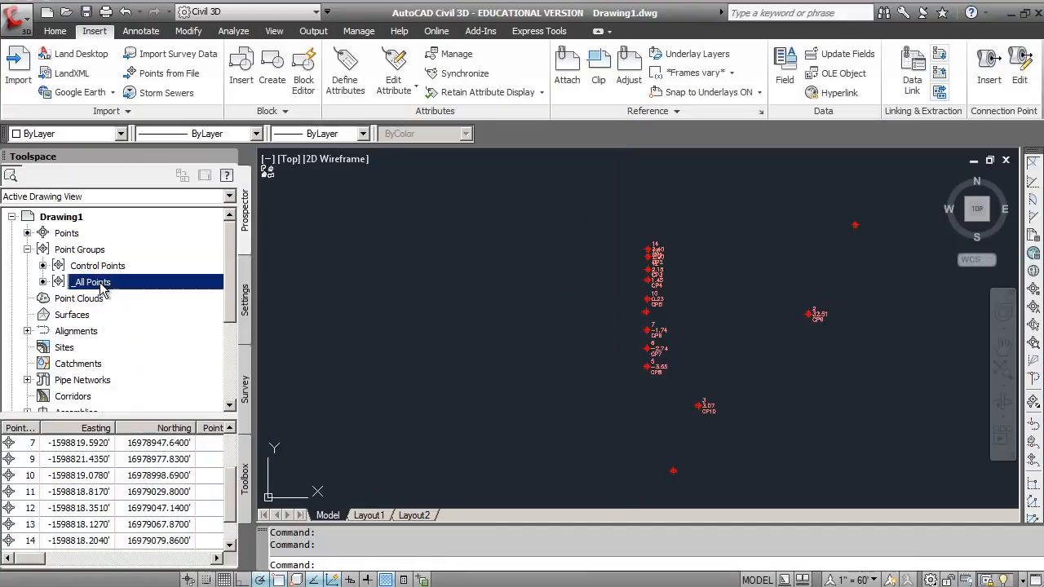
right_click(105, 287)
left_click(139, 270)
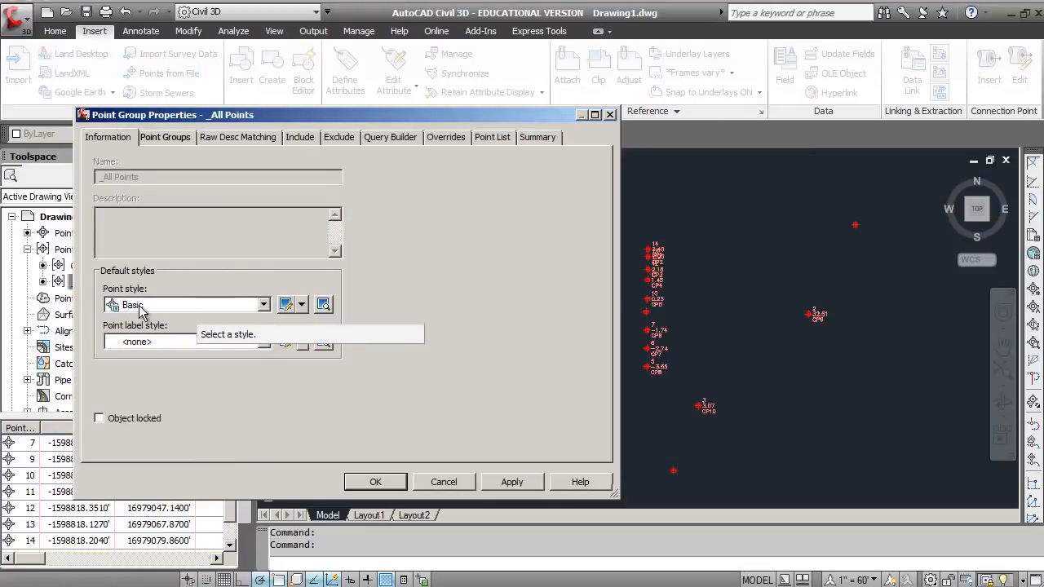
left_click(472, 483)
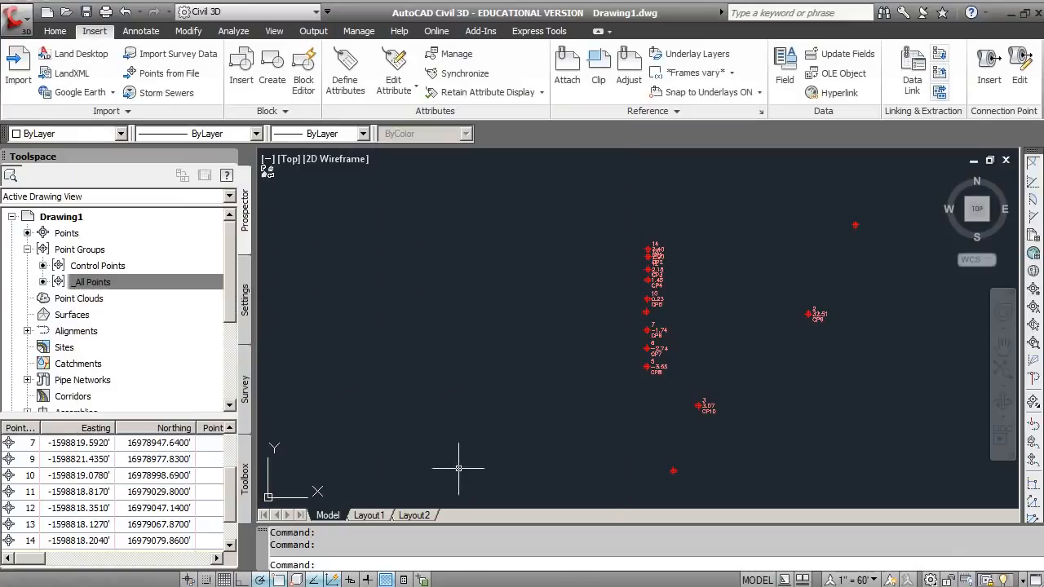
left_click(156, 287)
Step: Create a new point style named "Contol Points" from the Control Points group's properties
left_click(98, 267)
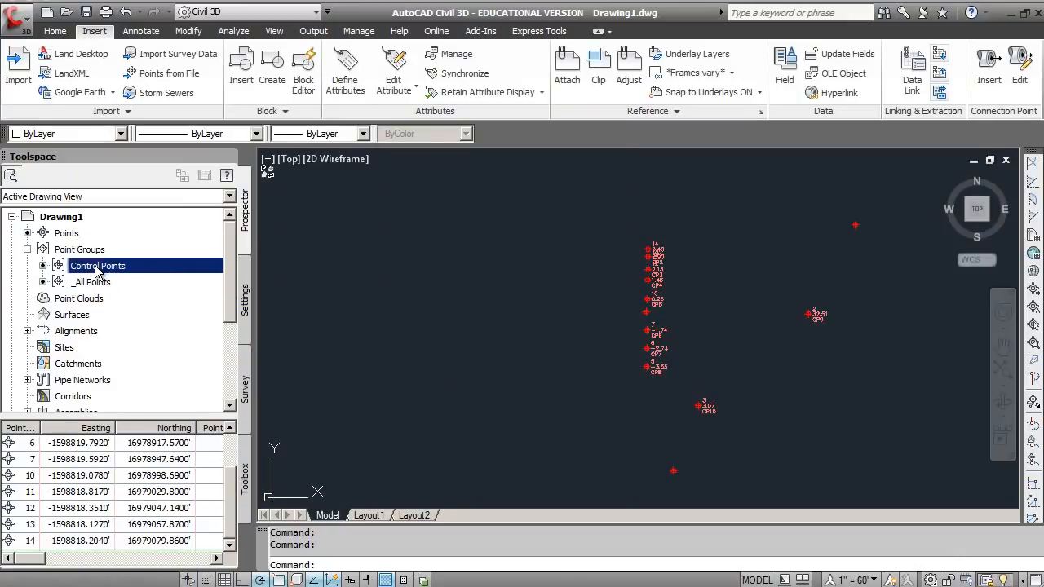
right_click(102, 268)
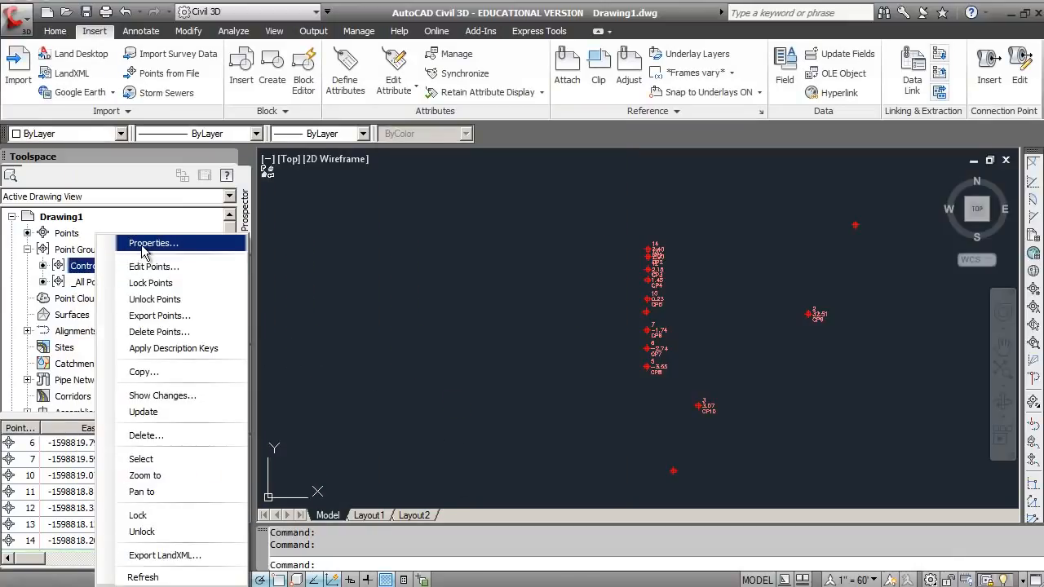
left_click(143, 243)
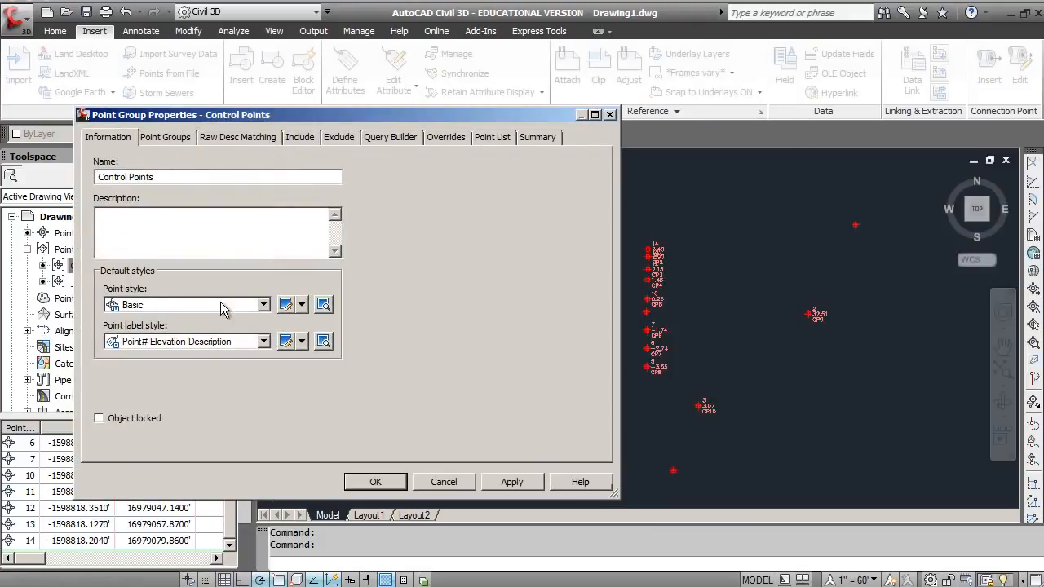
left_click(302, 305)
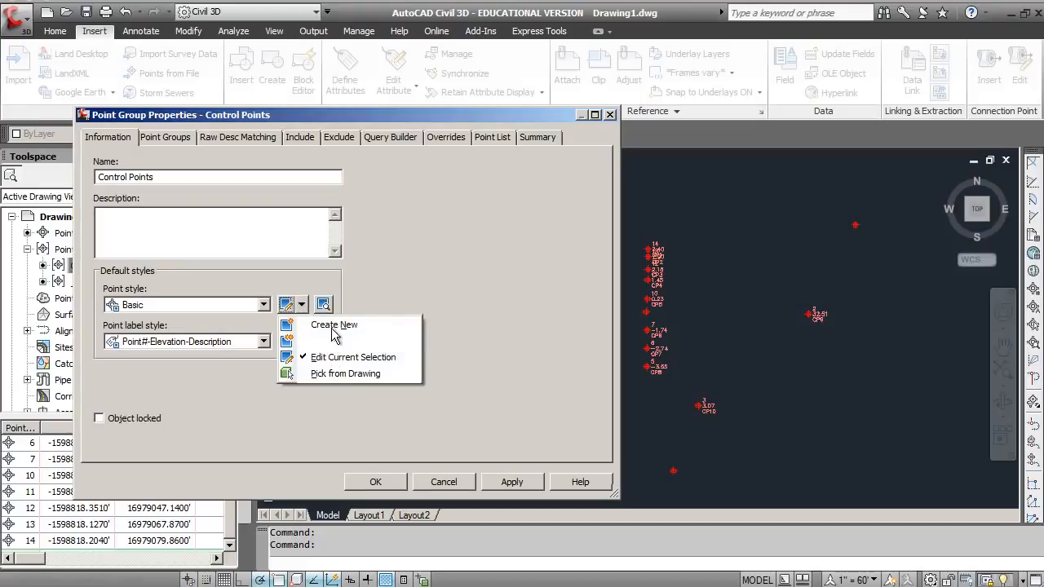
left_click(330, 325)
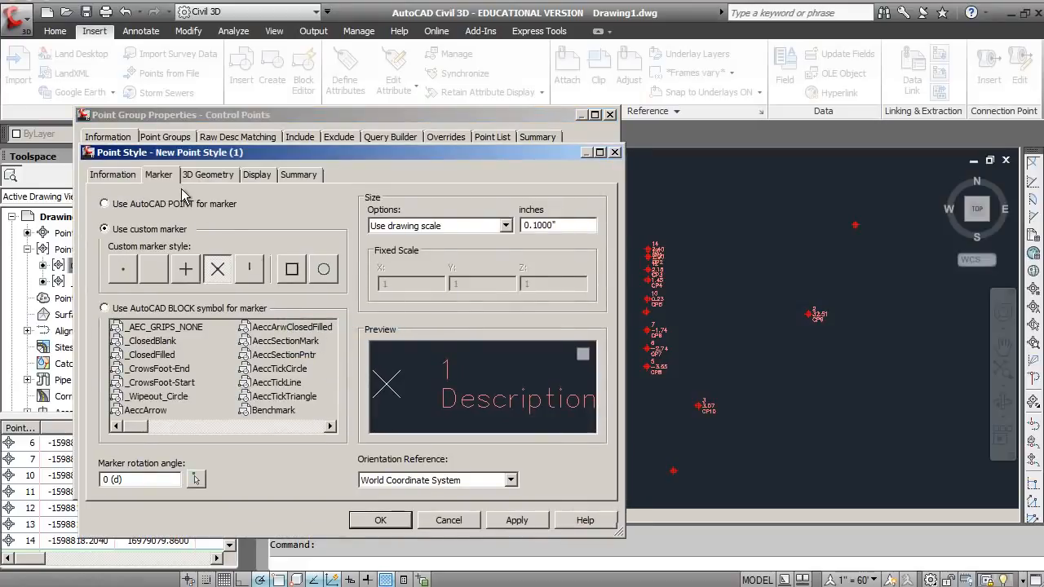
left_click(119, 180)
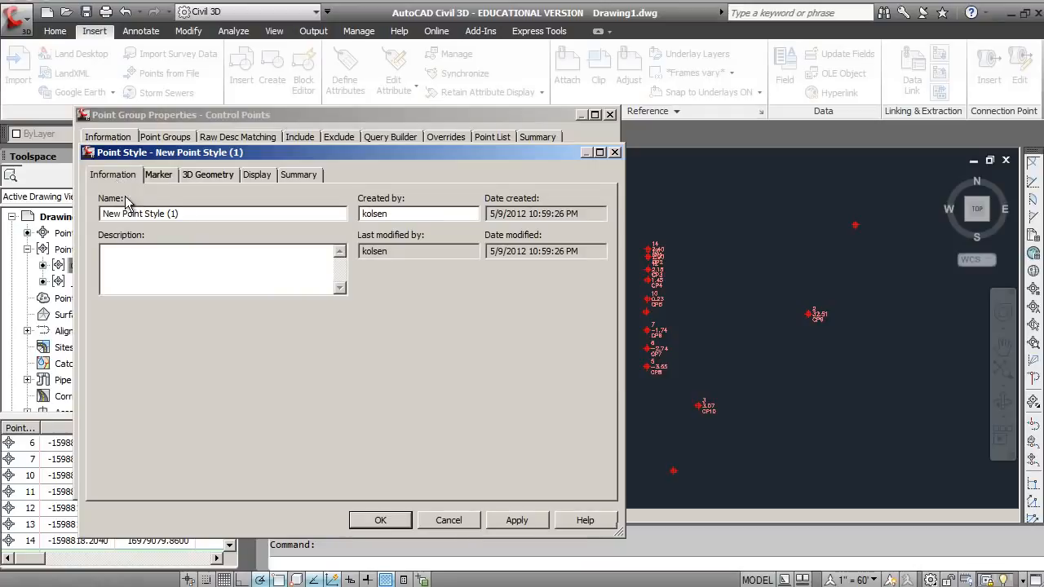
left_click_drag(181, 214, 142, 214)
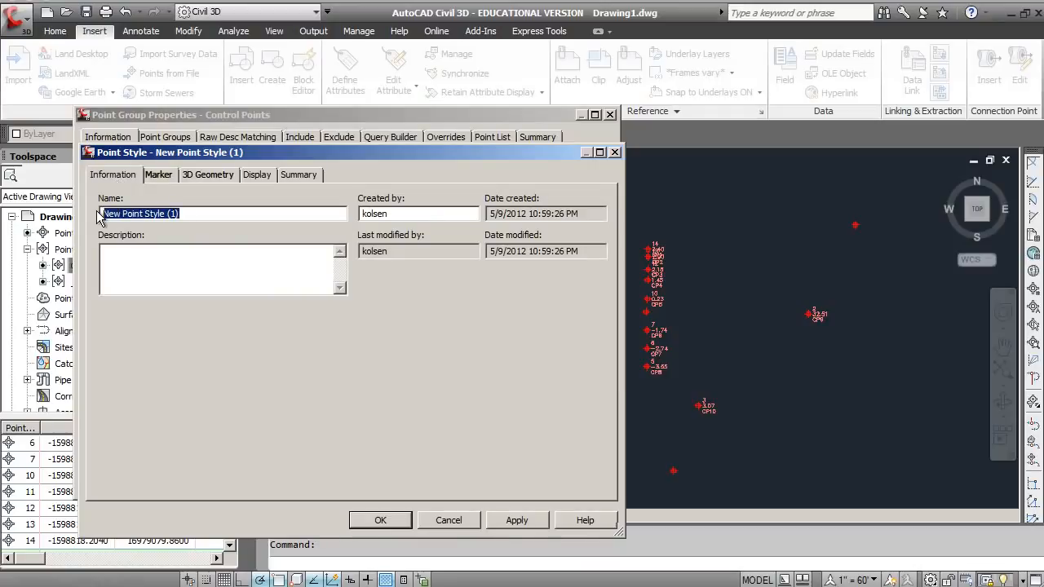
type("Contol Points")
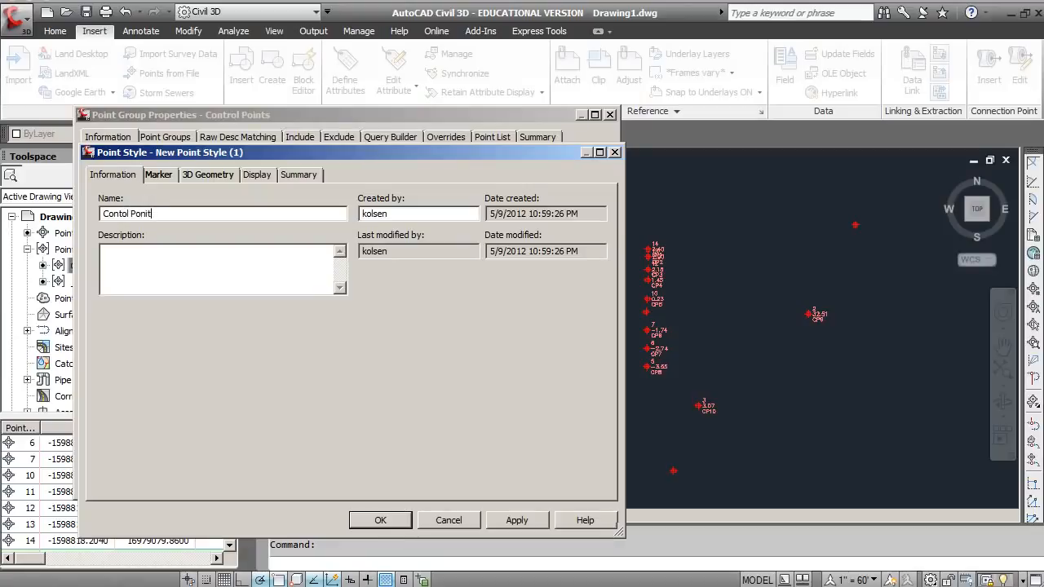
Step: Give the new point style a vertical tick custom marker inside a square and apply the style to the Control Points group
left_click(165, 175)
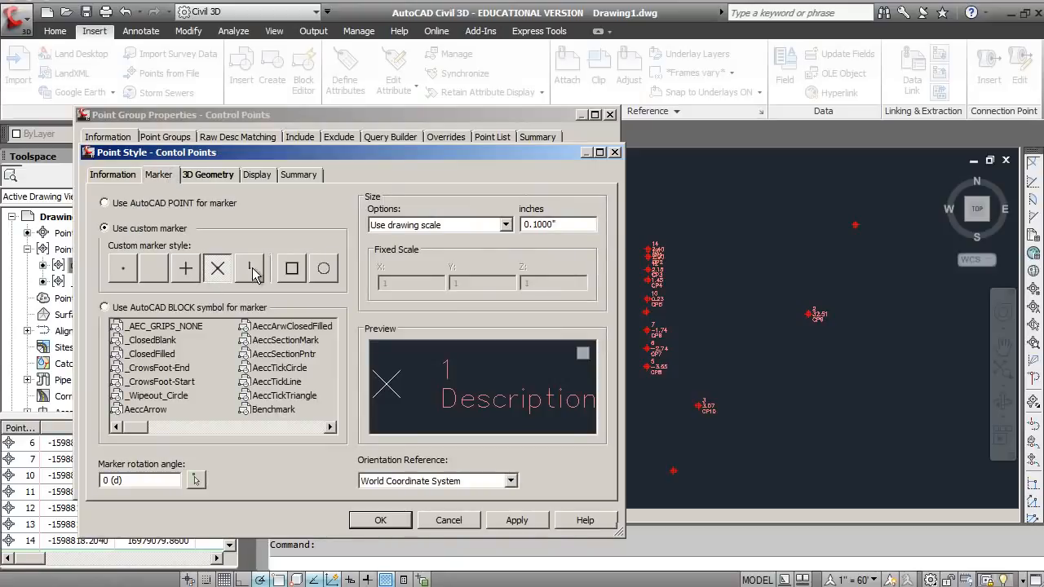
left_click(291, 269)
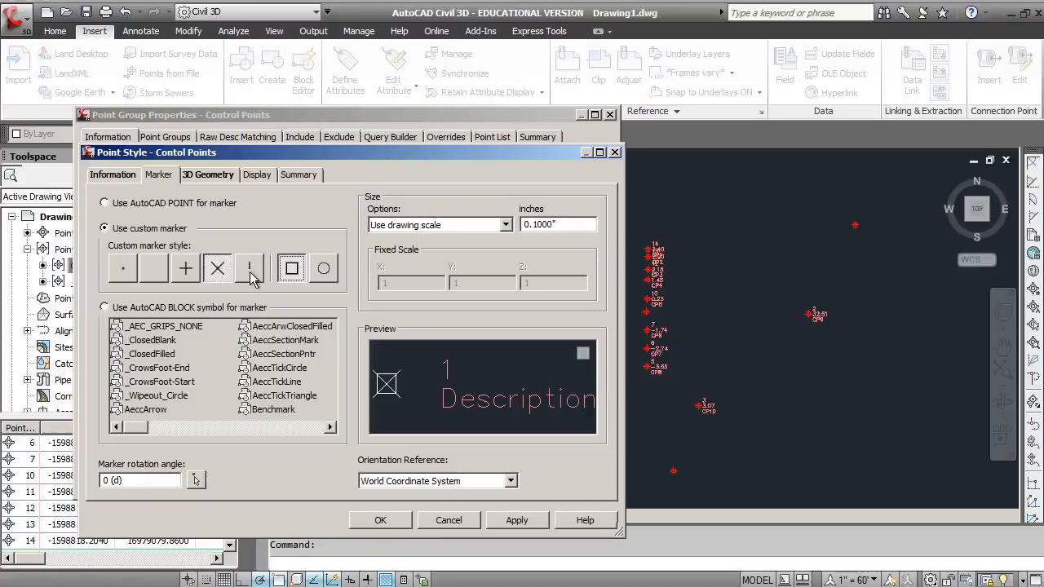
left_click(250, 273)
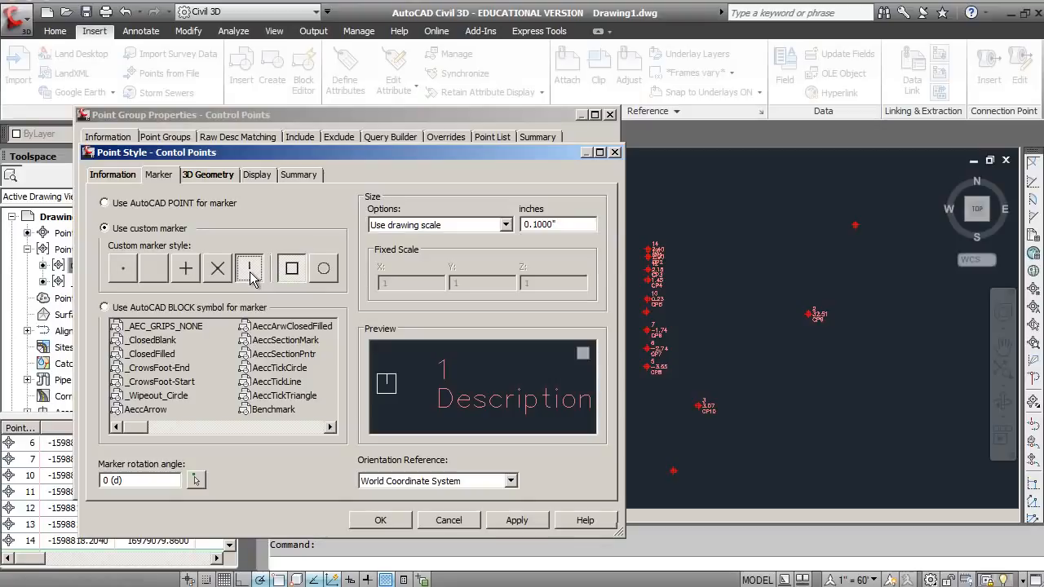
left_click(509, 519)
left_click(390, 520)
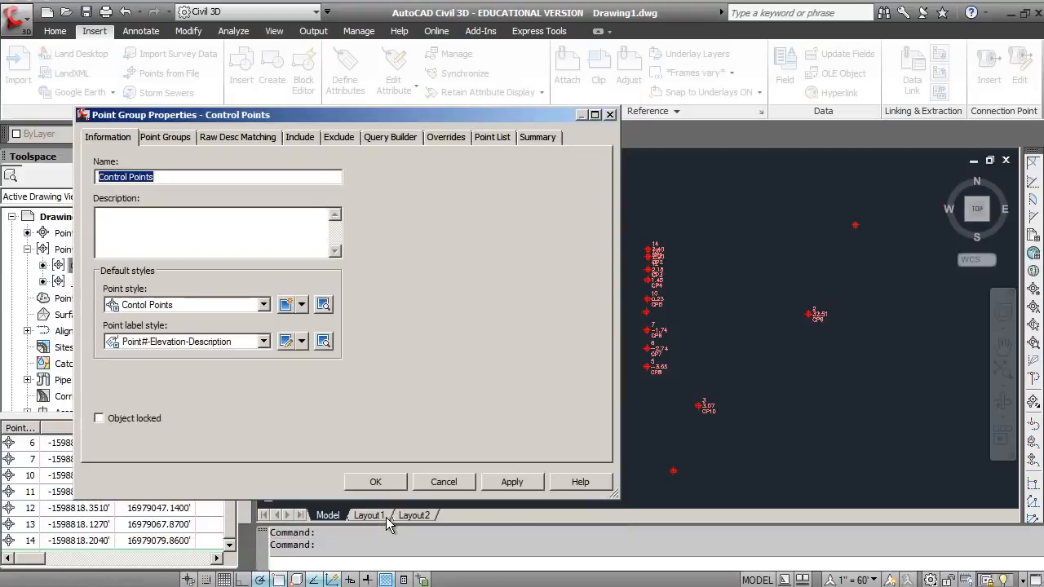
left_click(499, 482)
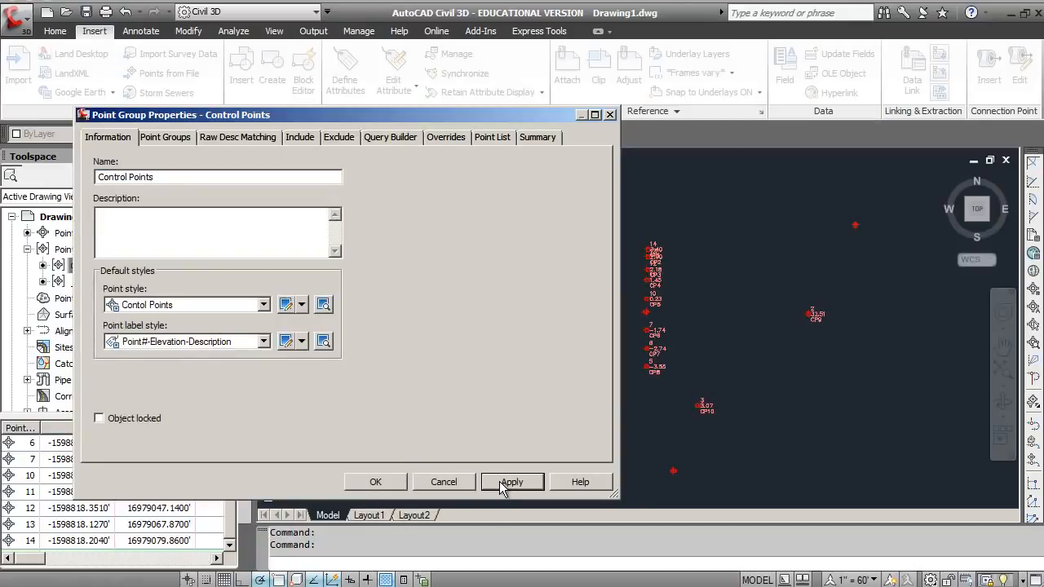
left_click(377, 482)
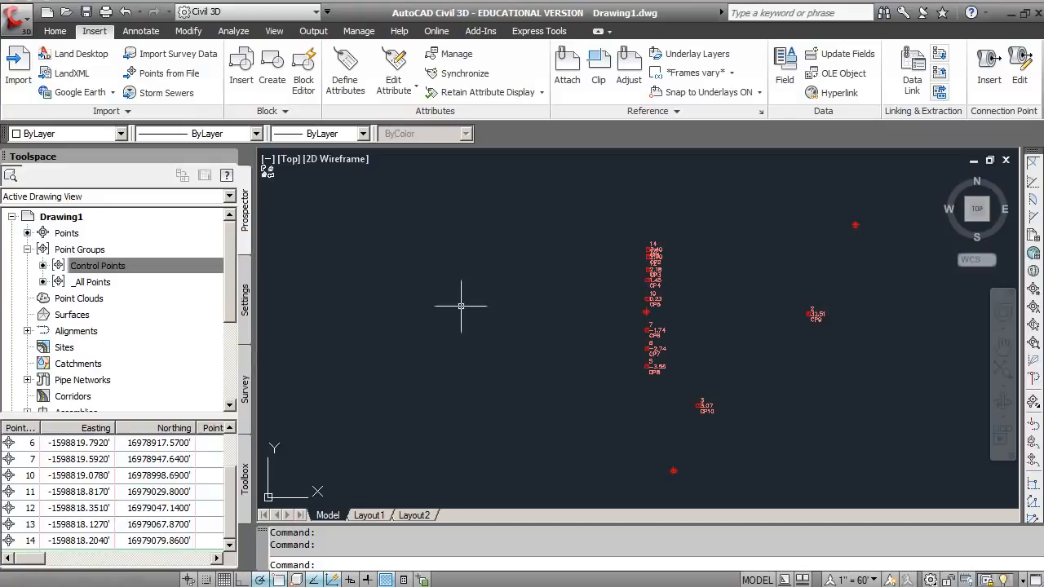
Step: Edit the Control Points group's current point label style and rename it Elevation-Description
left_click(43, 268)
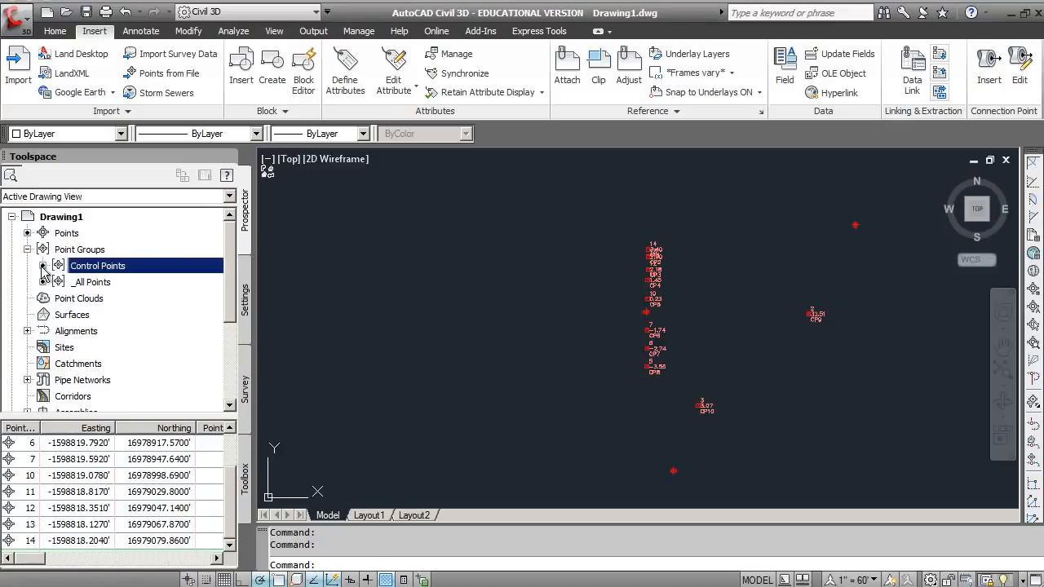
right_click(101, 271)
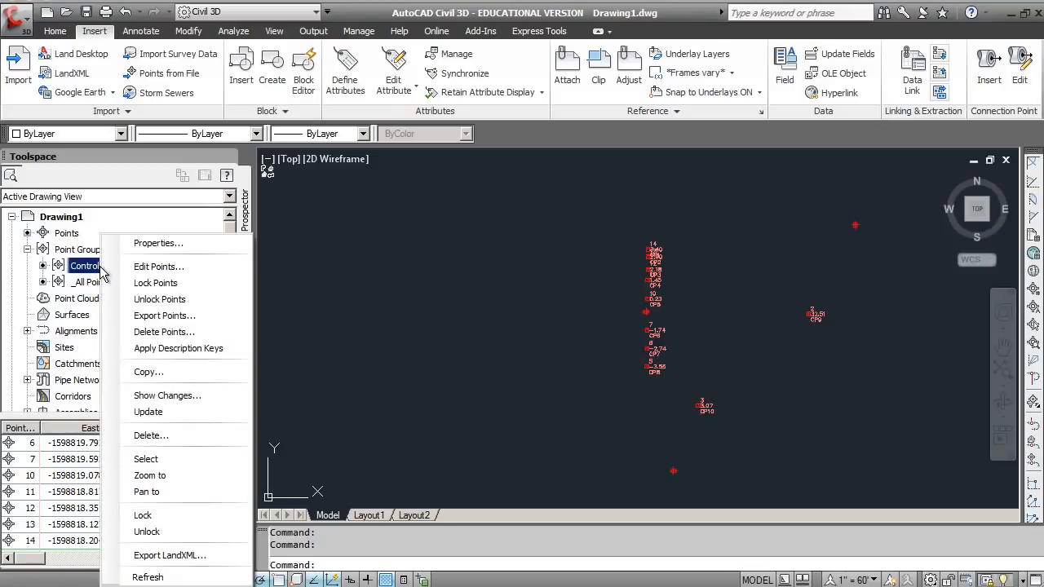
left_click(142, 248)
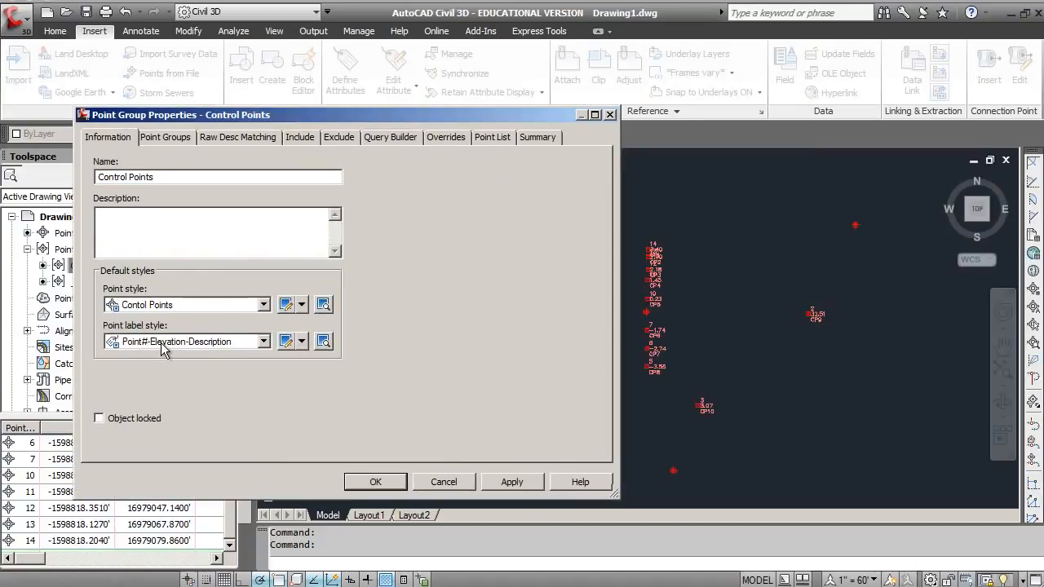
left_click(302, 341)
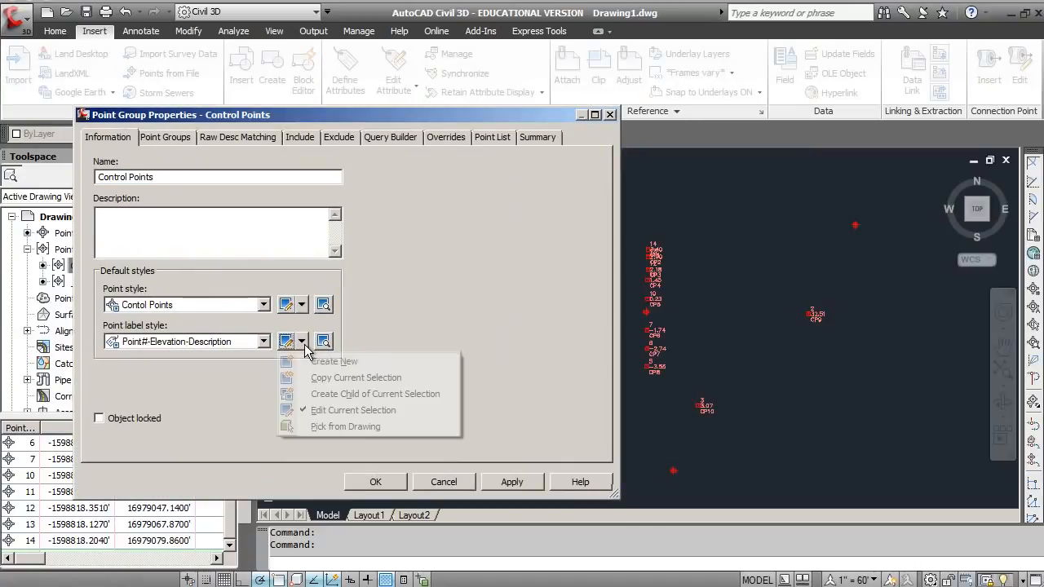
left_click(336, 412)
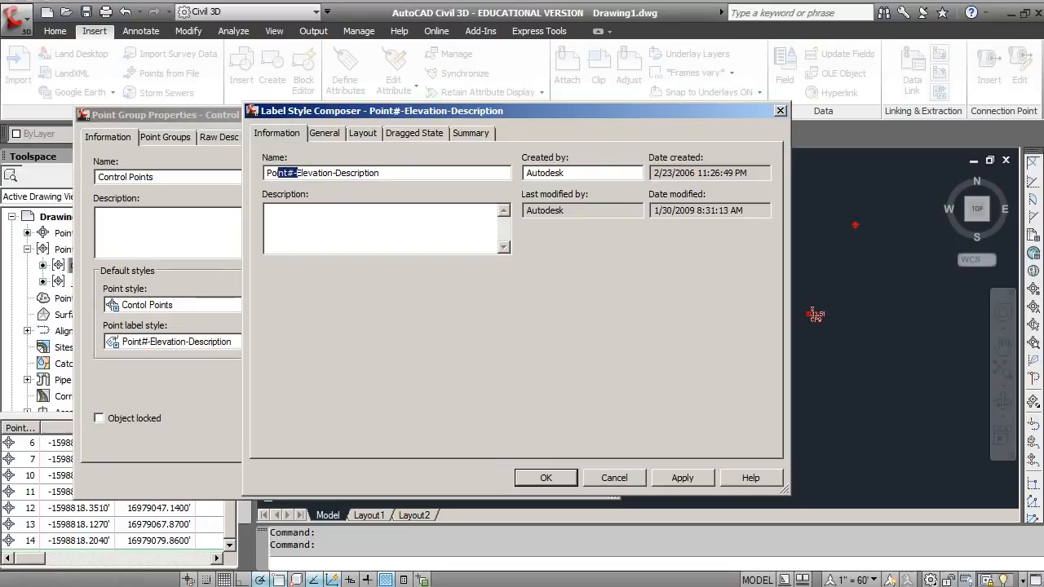
key("BackSpace")
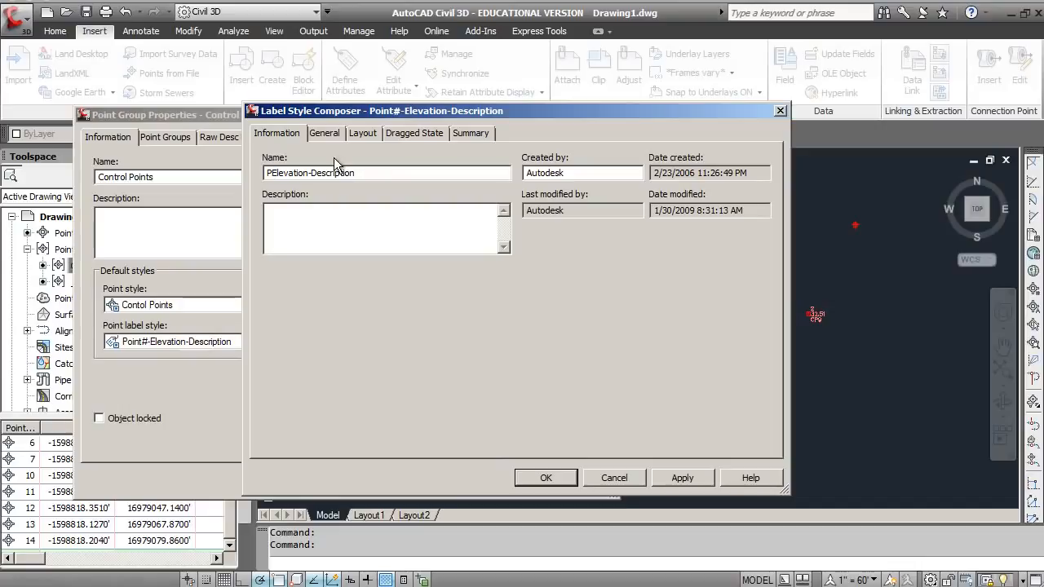
key("BackSpace")
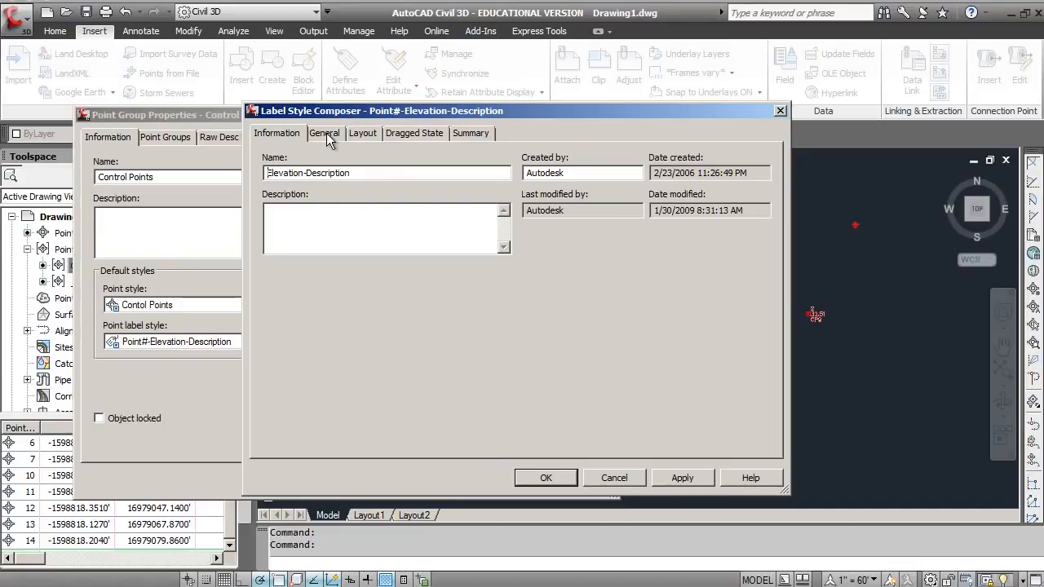
left_click(325, 135)
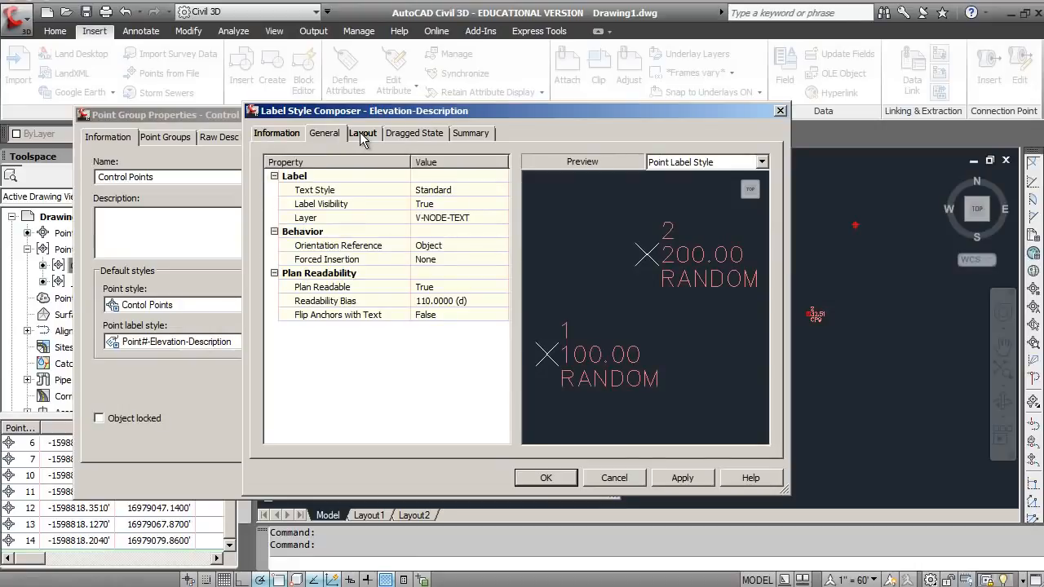
Step: Delete the Point Description component from the layout of the Elevation-Description label style
left_click(360, 132)
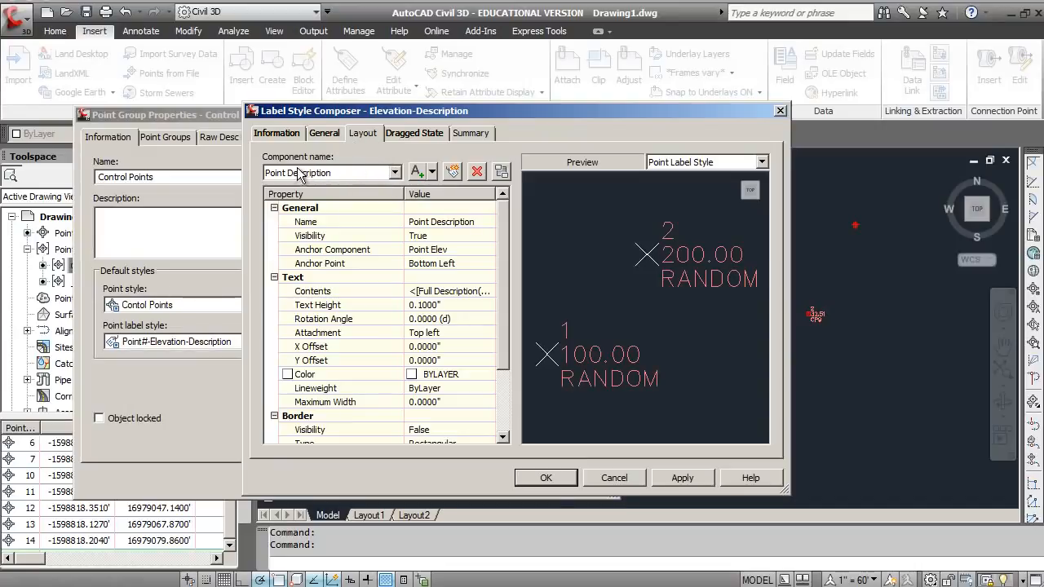
left_click(395, 173)
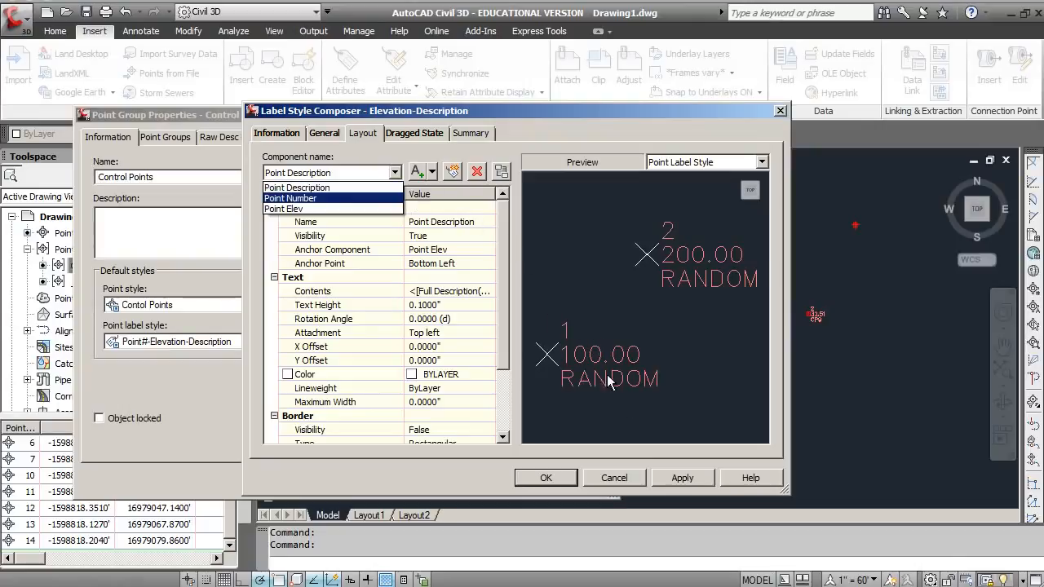
left_click(325, 189)
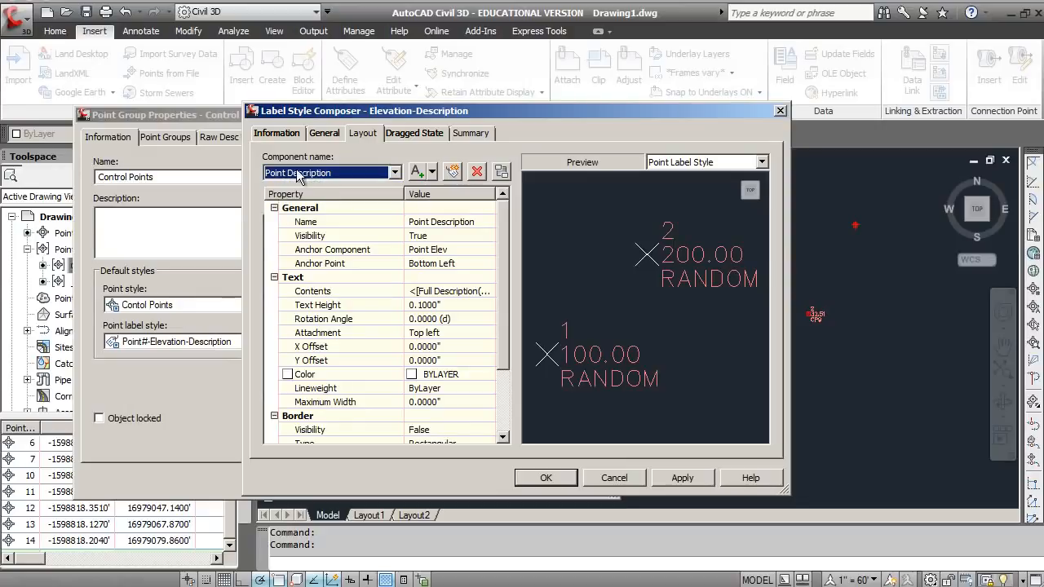
left_click(476, 173)
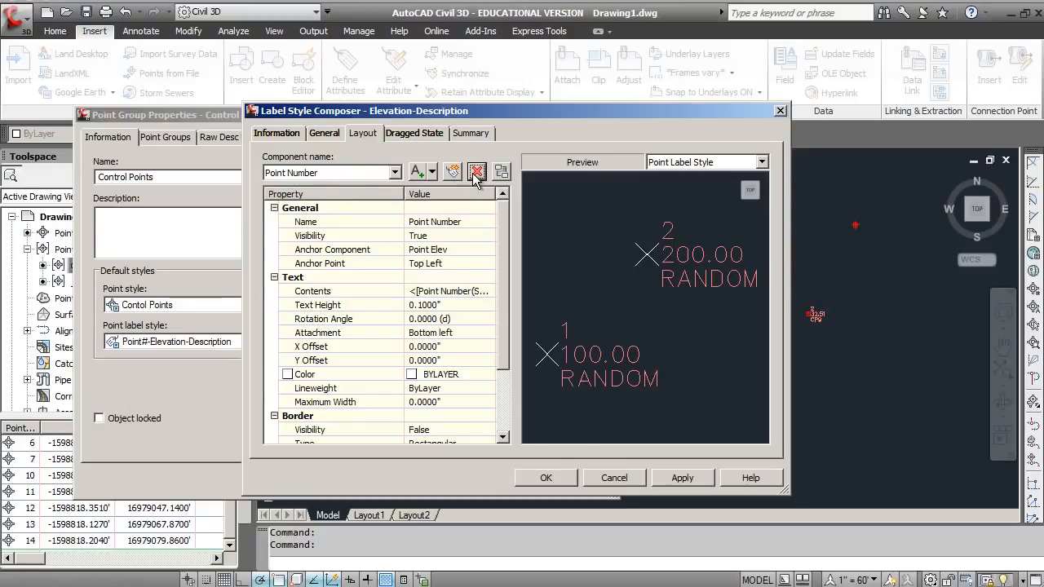
Step: Add a new text component to the label style's layout and remove it again
left_click(395, 173)
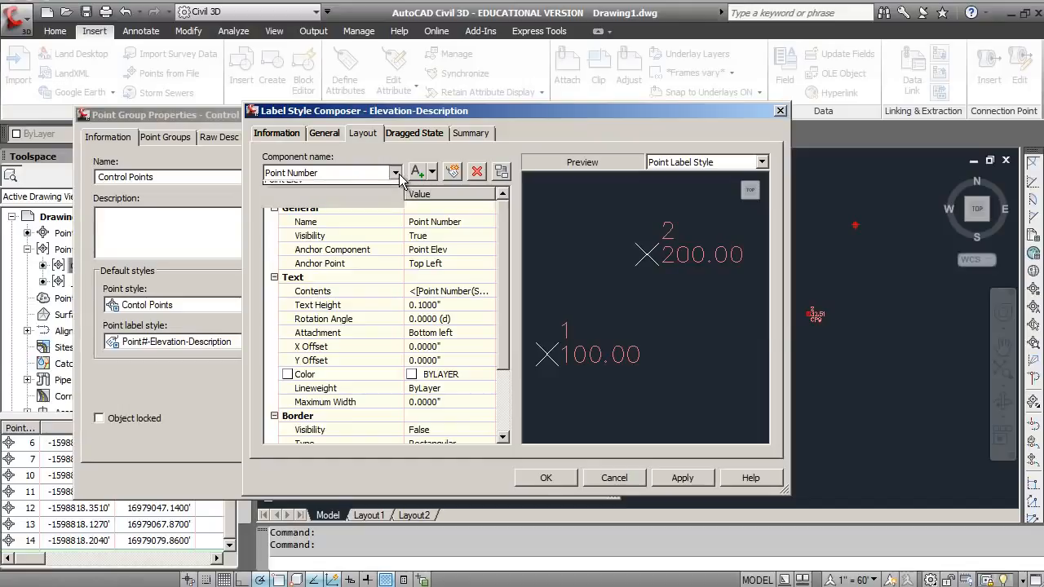
left_click(367, 198)
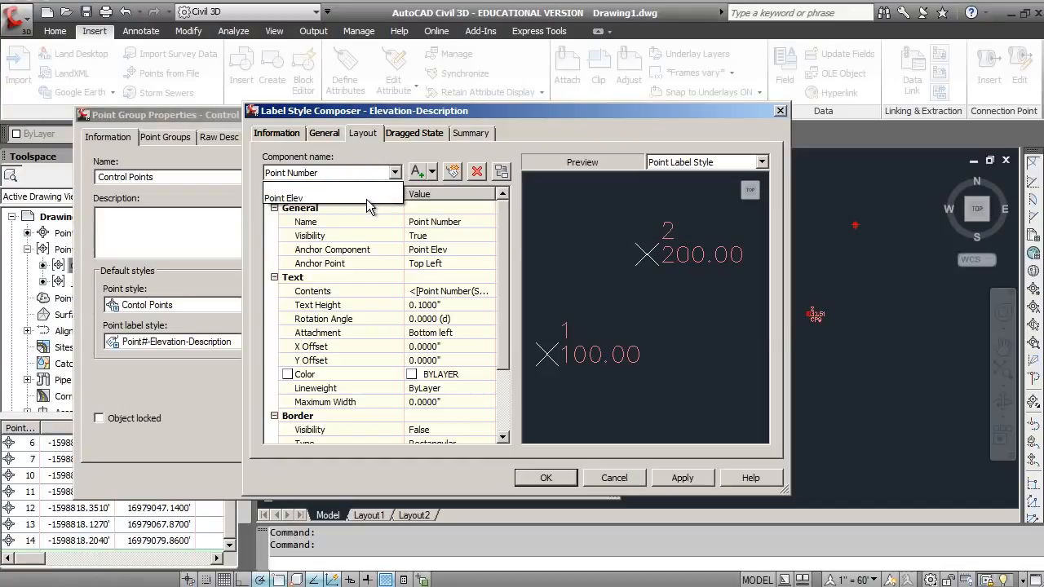
left_click(432, 173)
left_click(432, 173)
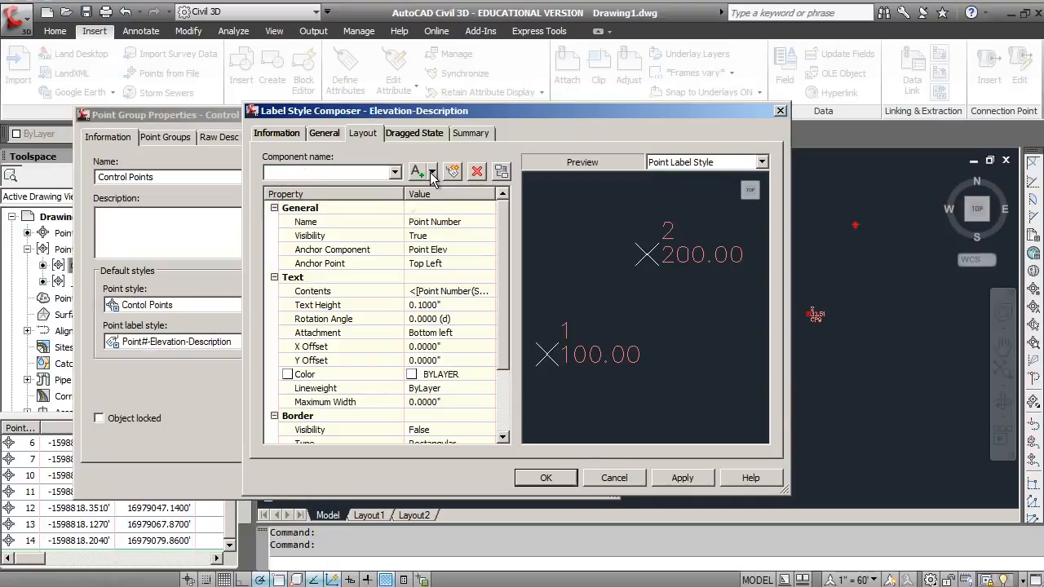
left_click(428, 192)
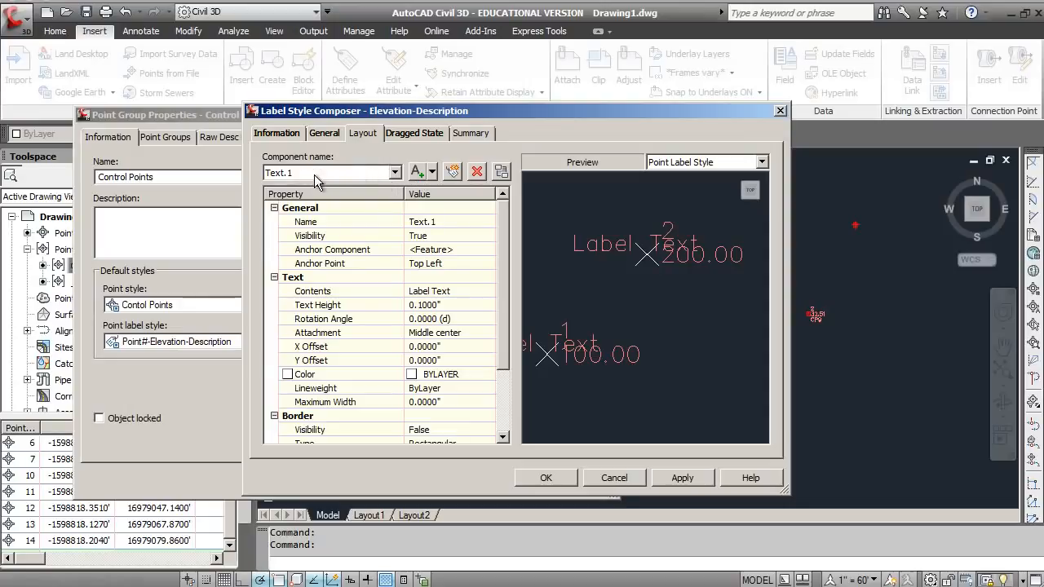
left_click(476, 171)
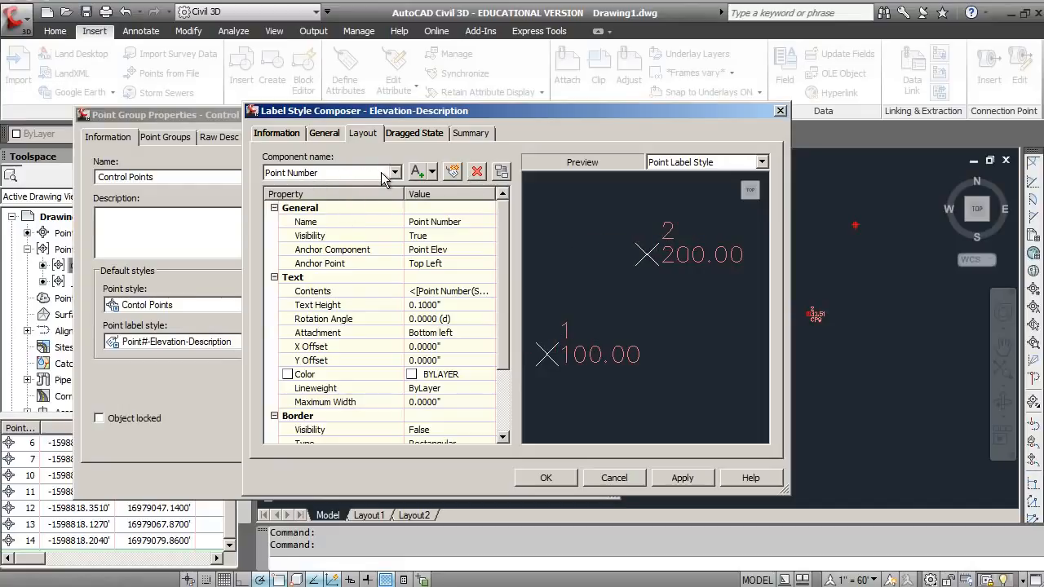
Step: Apply the label style edits and accept the Control Points group's properties
left_click(671, 479)
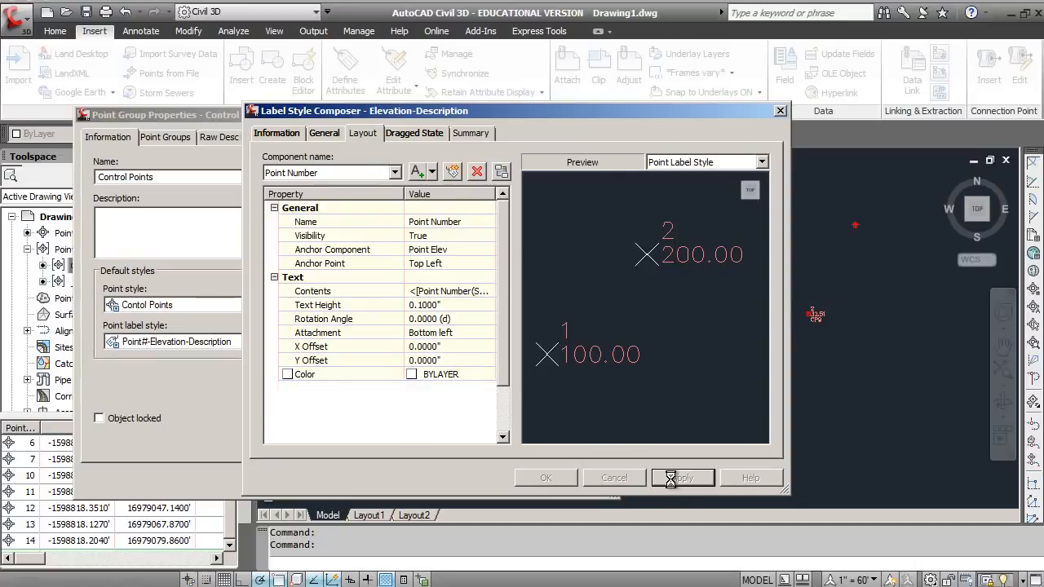
left_click(546, 478)
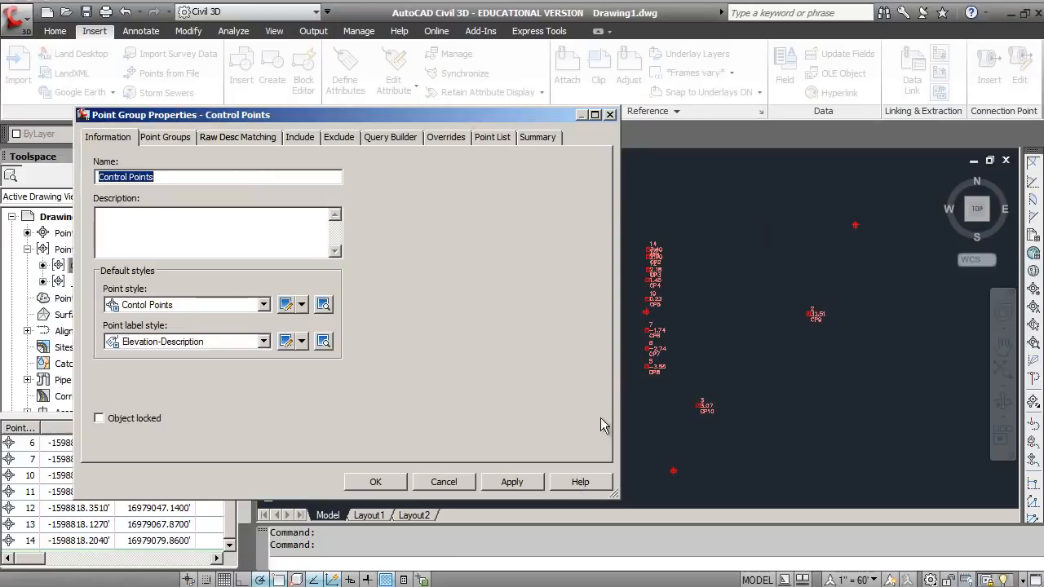
left_click(375, 482)
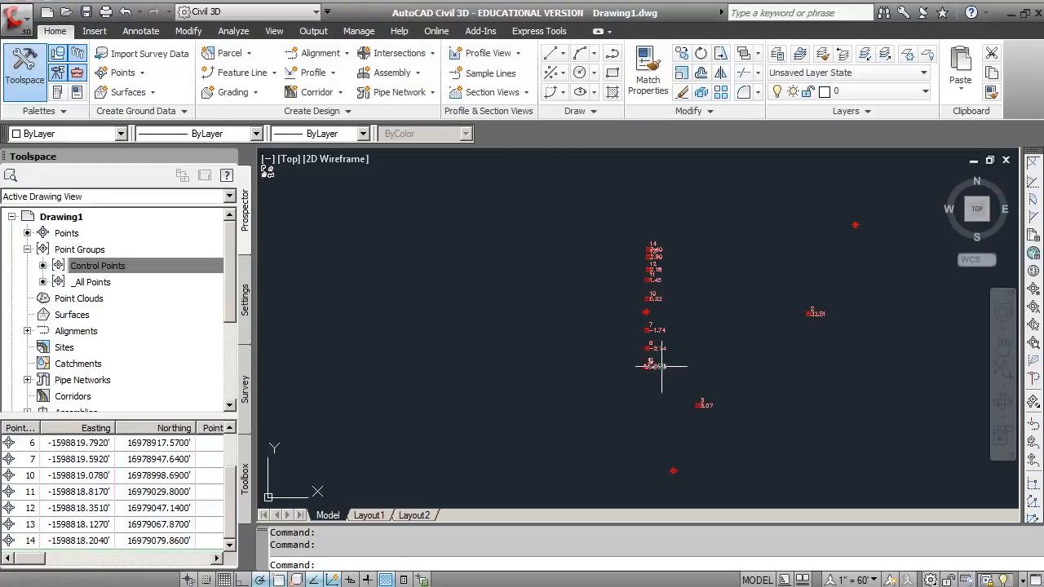
Step: Check the layer assigned to the Control Points group's label style in its general settings, leaving the style and group properties without changes
left_click(94, 266)
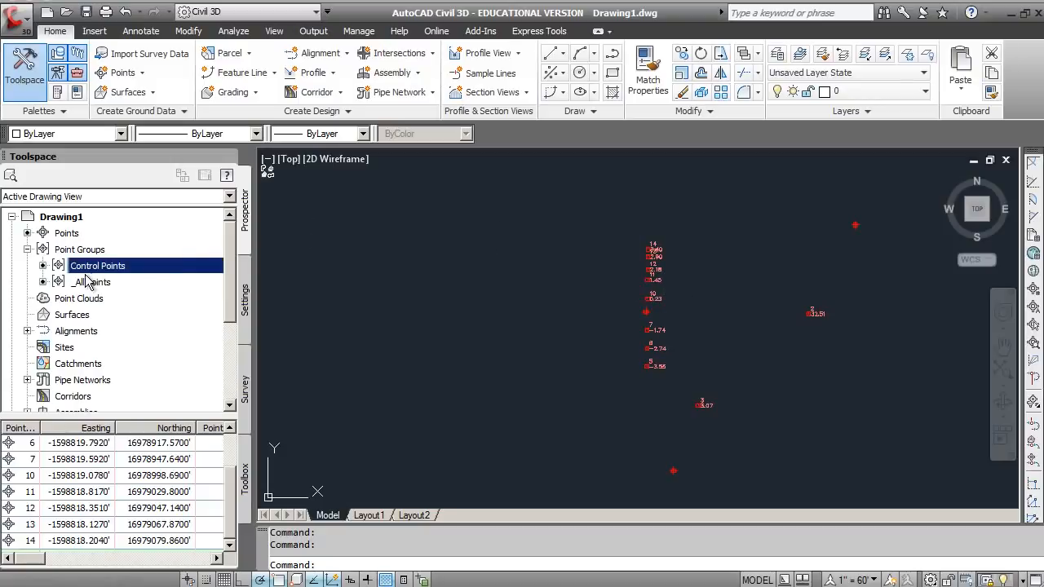
right_click(95, 268)
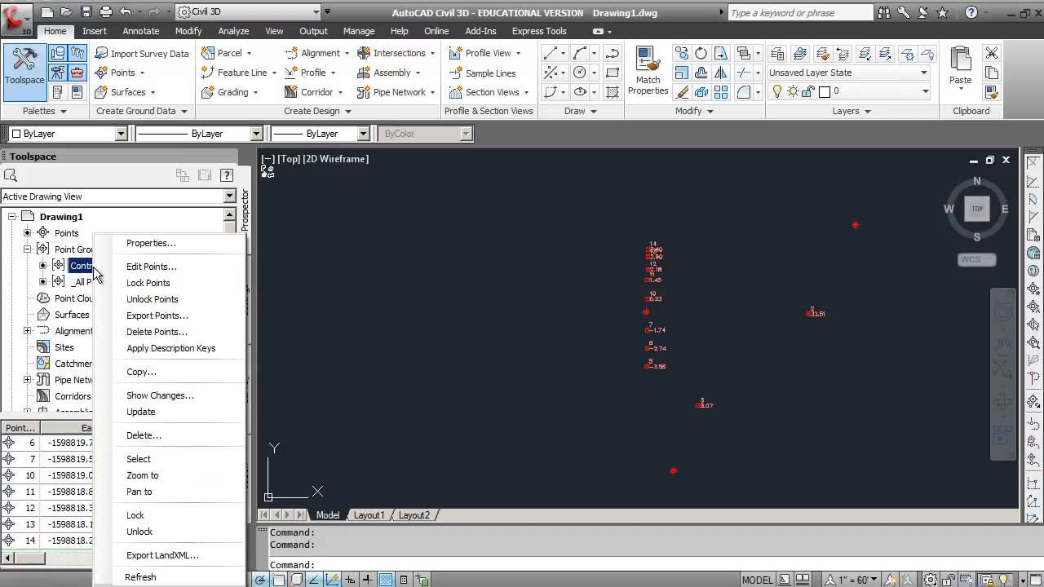
left_click(142, 245)
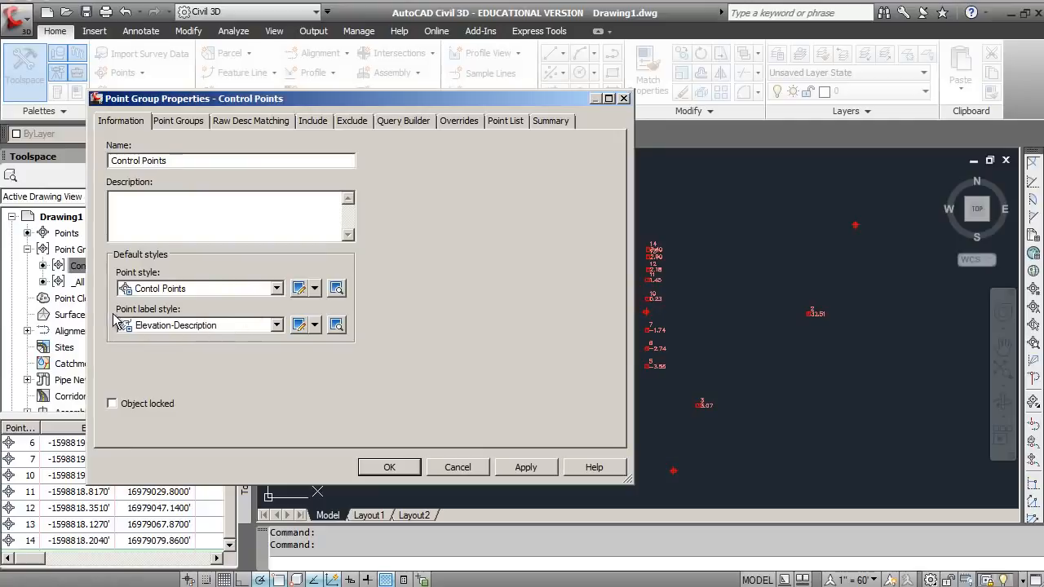
left_click(315, 325)
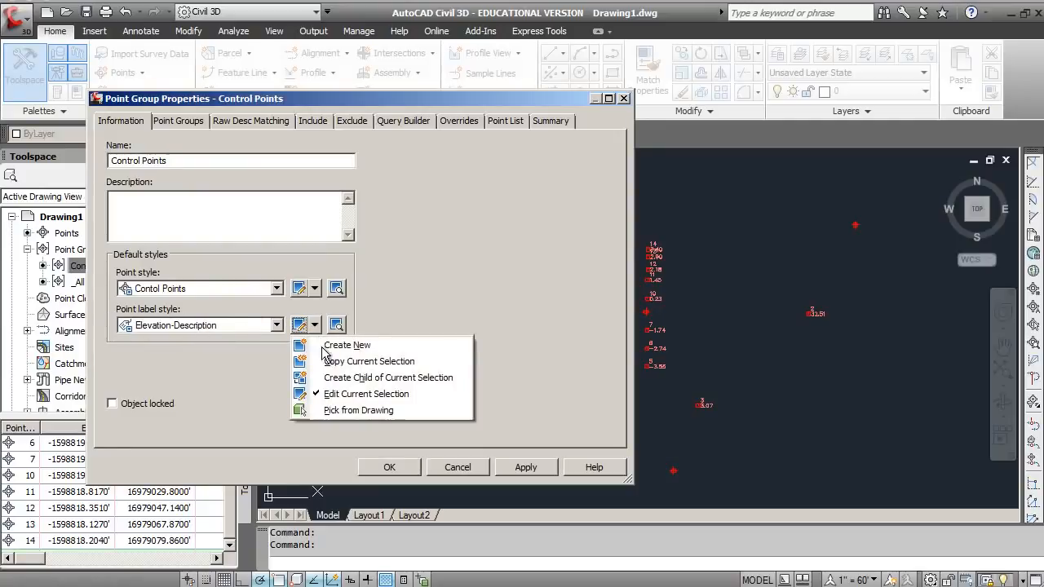
left_click(335, 395)
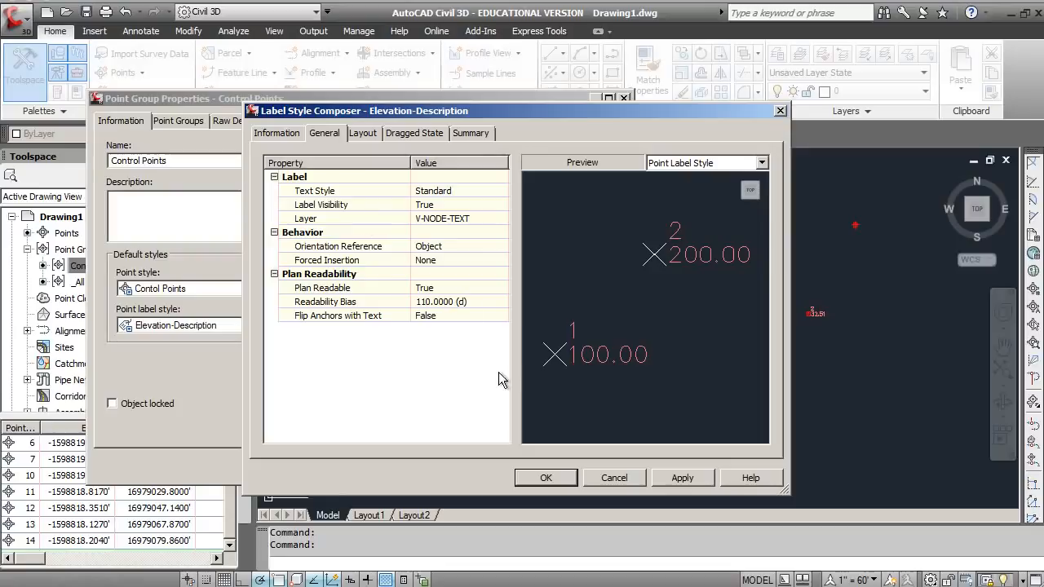
left_click(627, 478)
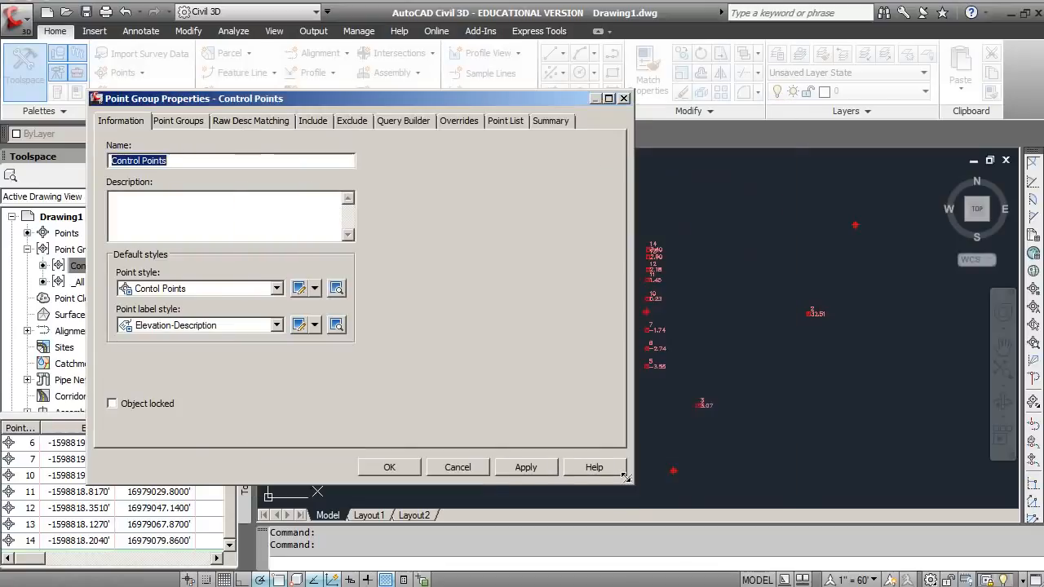
left_click(457, 468)
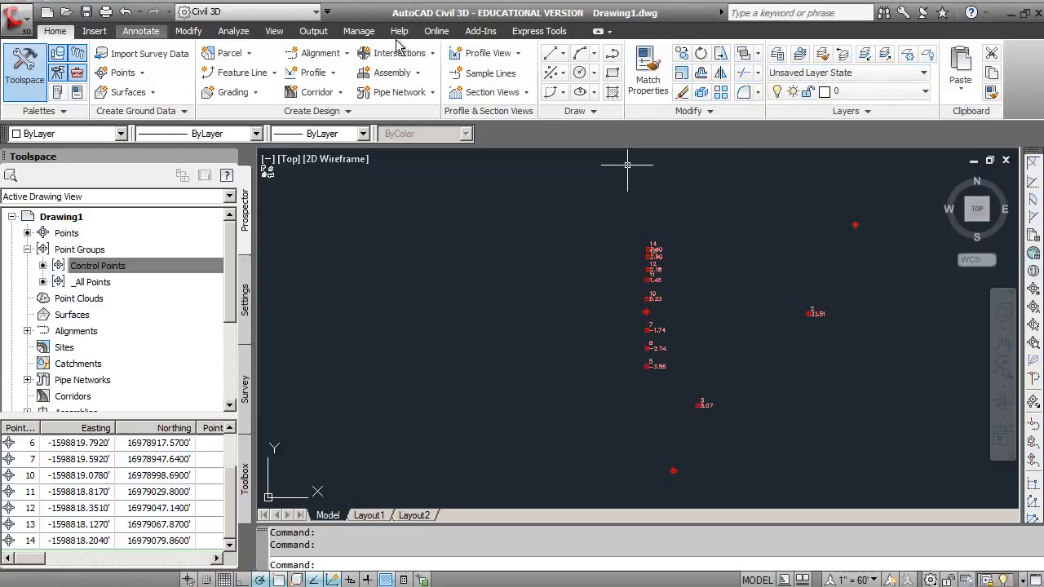
Step: Set the color of the V-NODE-TEXT layer to index color 90 and close the layer manager
left_click(779, 55)
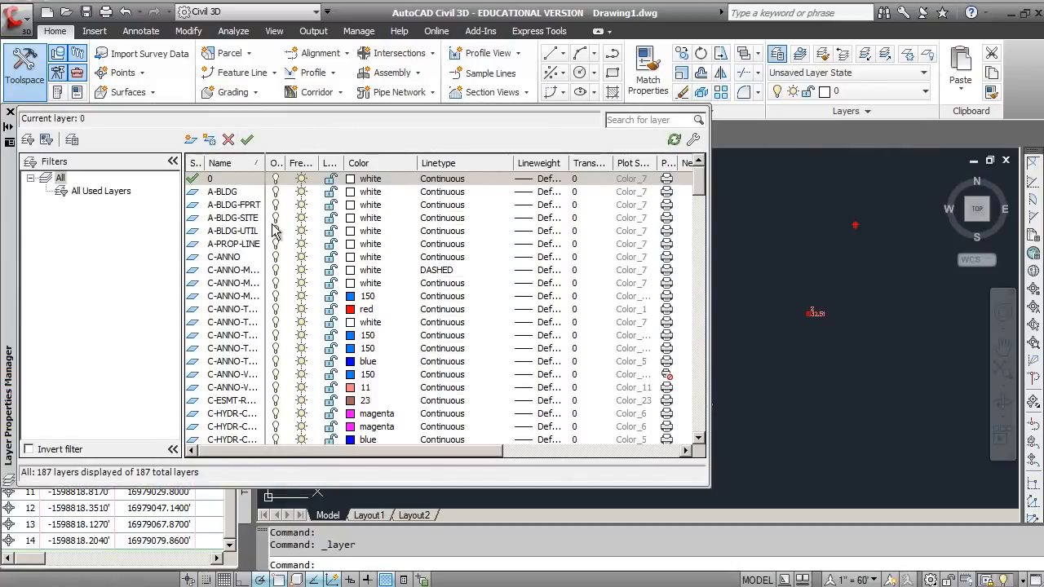
left_click_drag(700, 185, 700, 412)
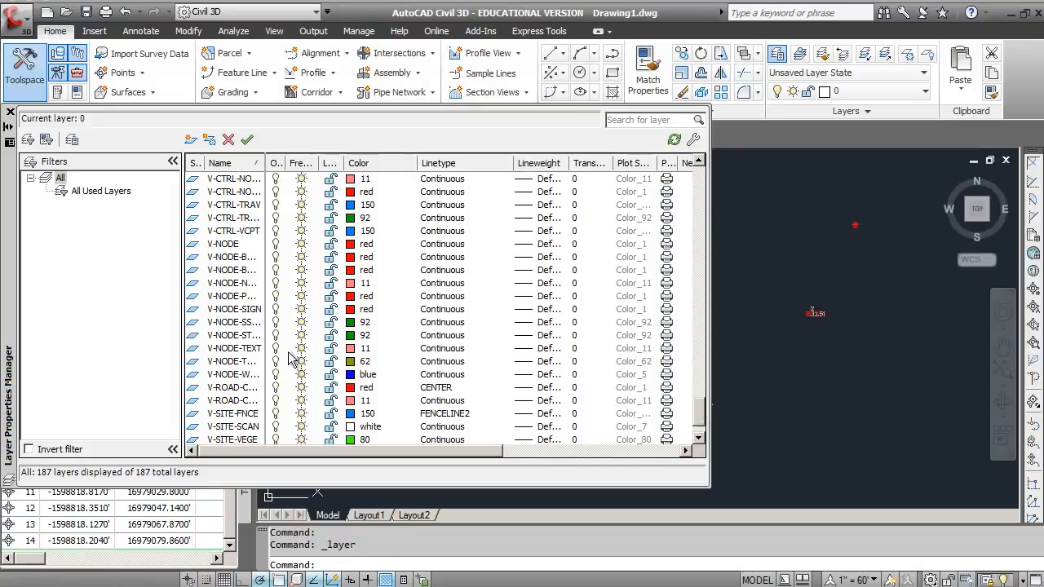
left_click(352, 348)
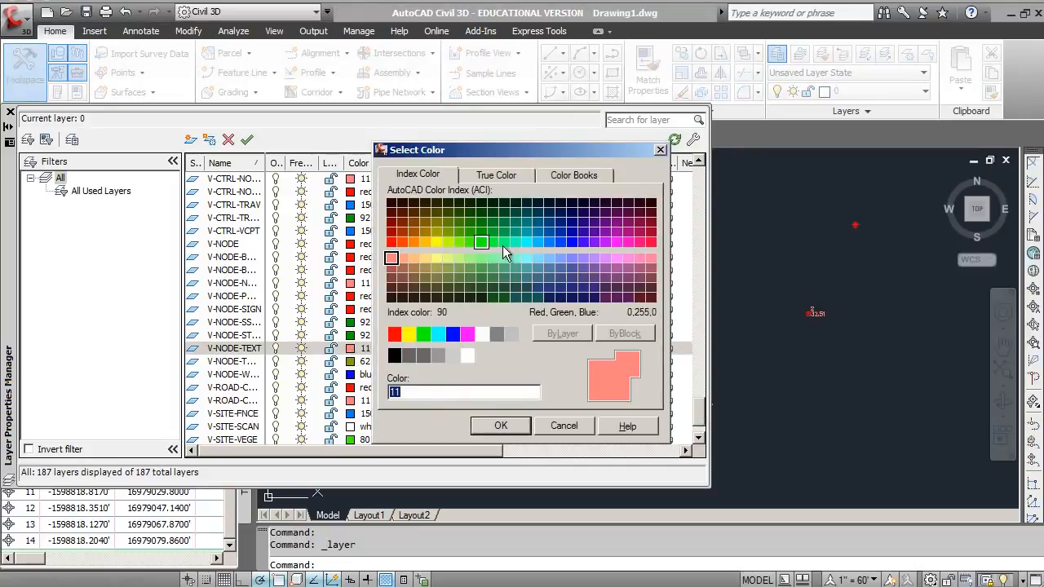
left_click(482, 242)
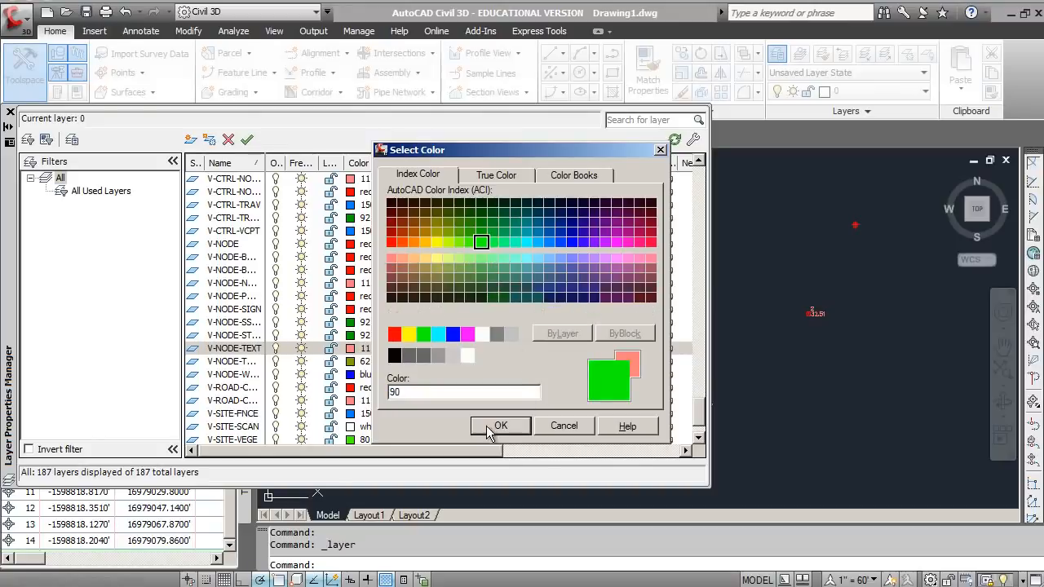
left_click(501, 427)
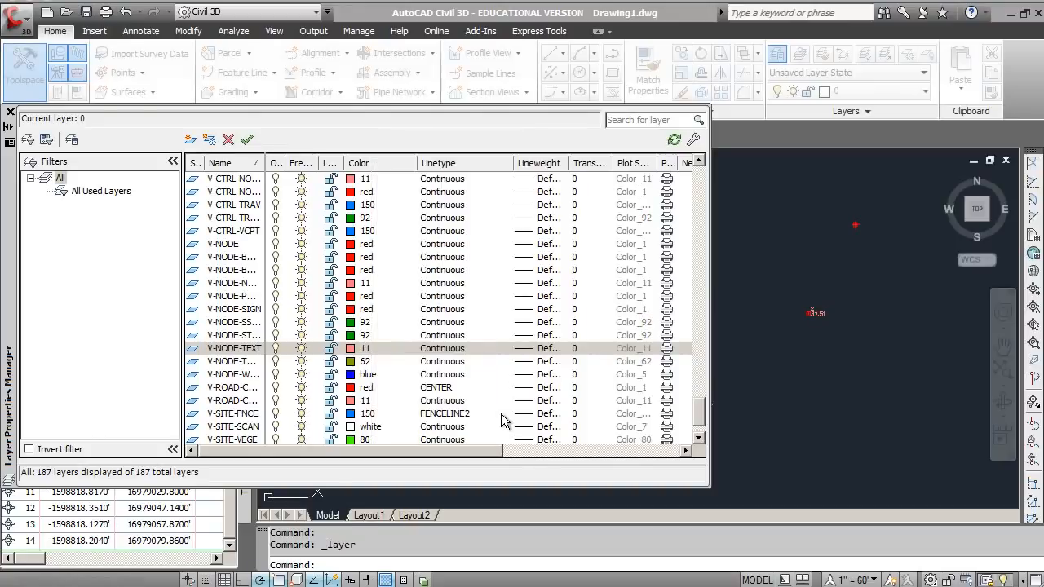
left_click(10, 113)
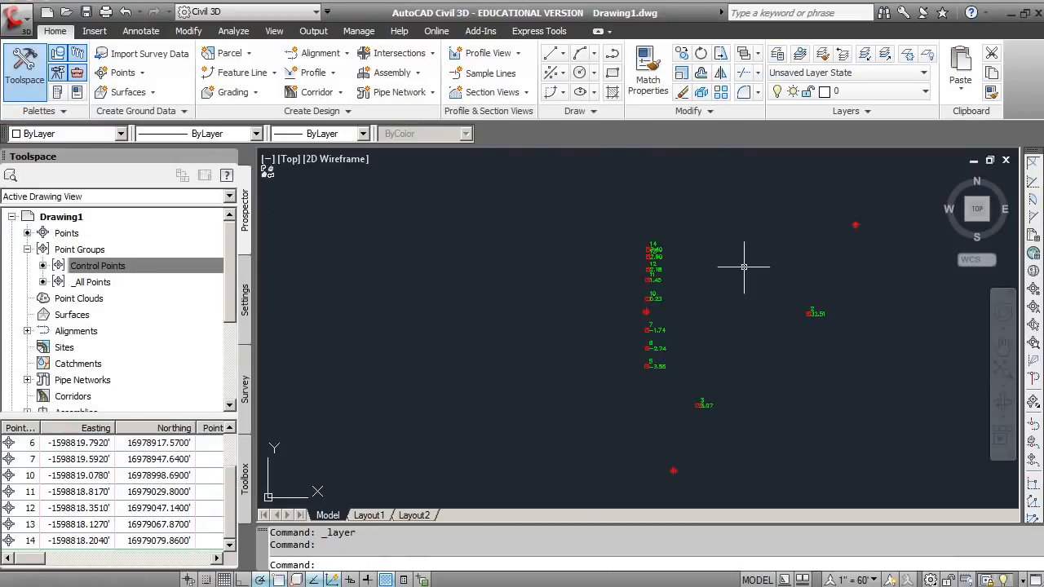